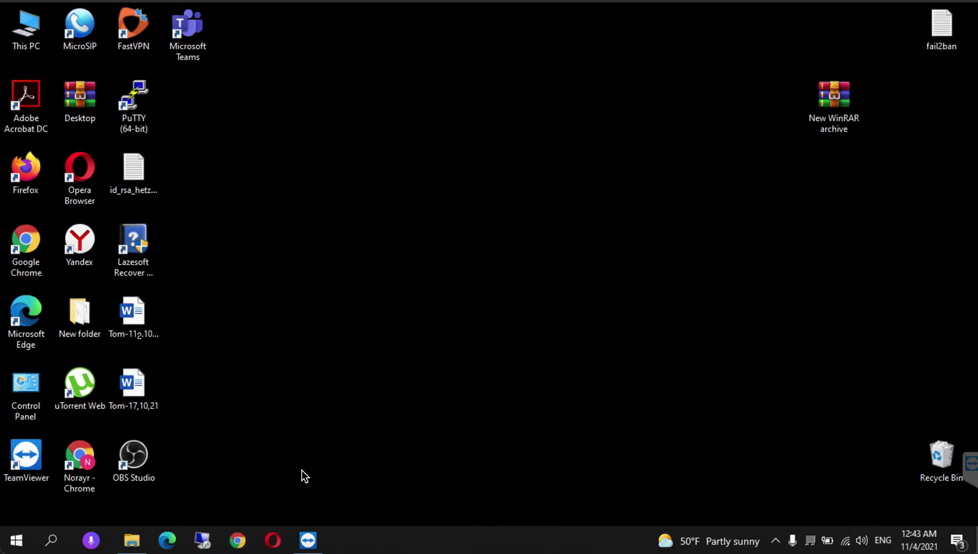
# - Launch Google Chrome and start a guest browsing session
pyautogui.click(238, 540)
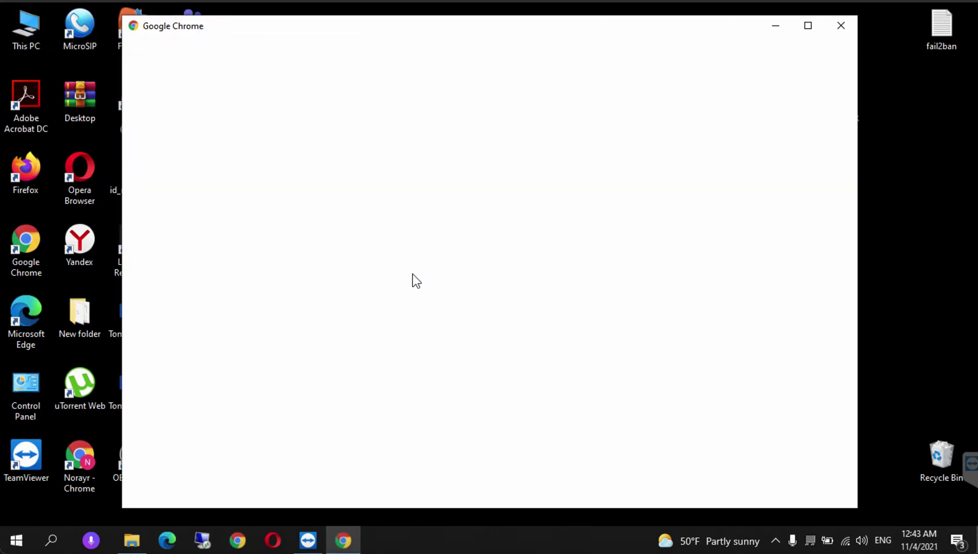
pyautogui.click(621, 298)
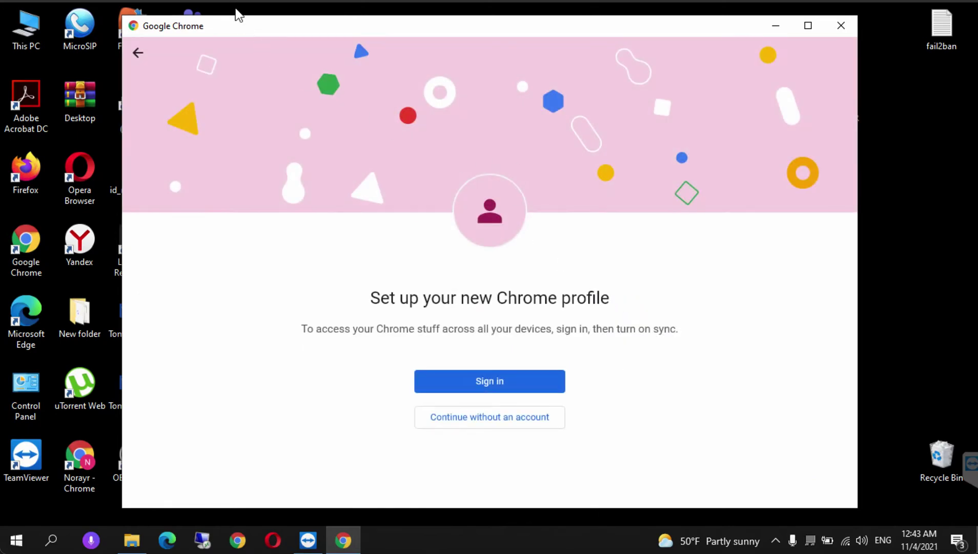
pyautogui.click(138, 54)
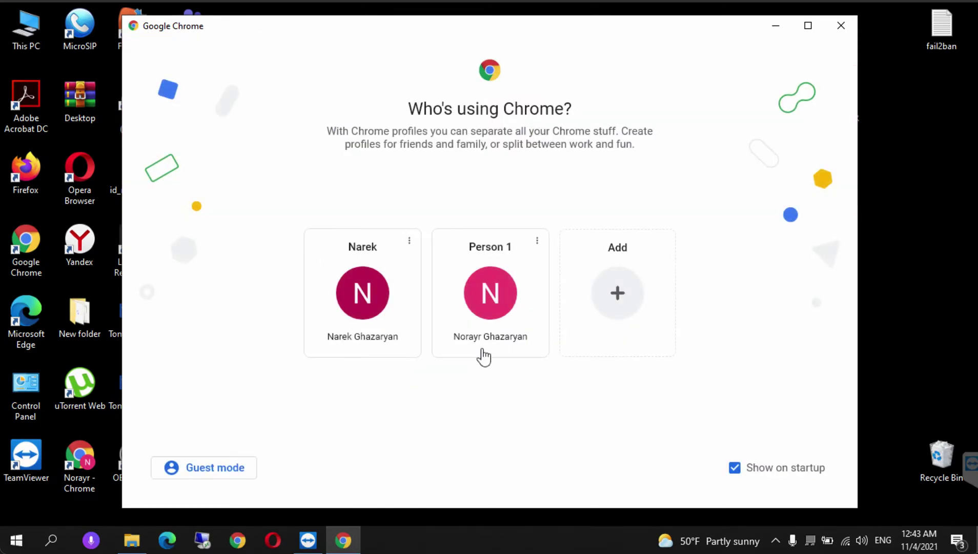
pyautogui.click(179, 482)
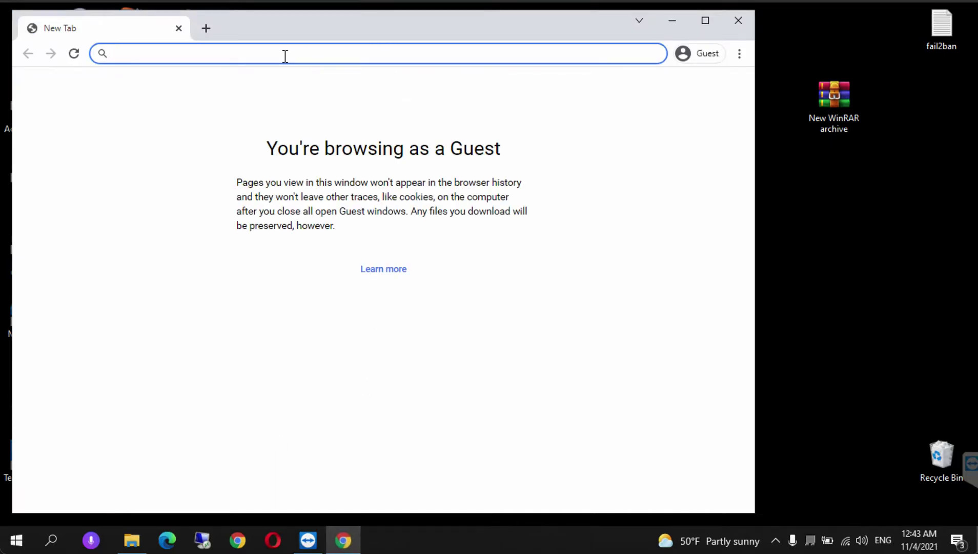
# - Search for 'openlearn create' and open the OpenLearn Create site
pyautogui.write('openlearn create')
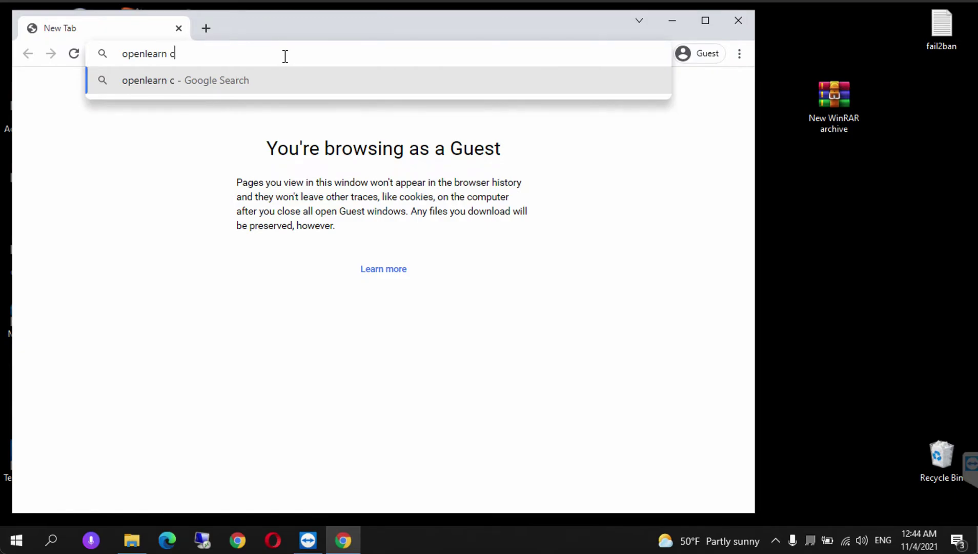
pyautogui.press('Return')
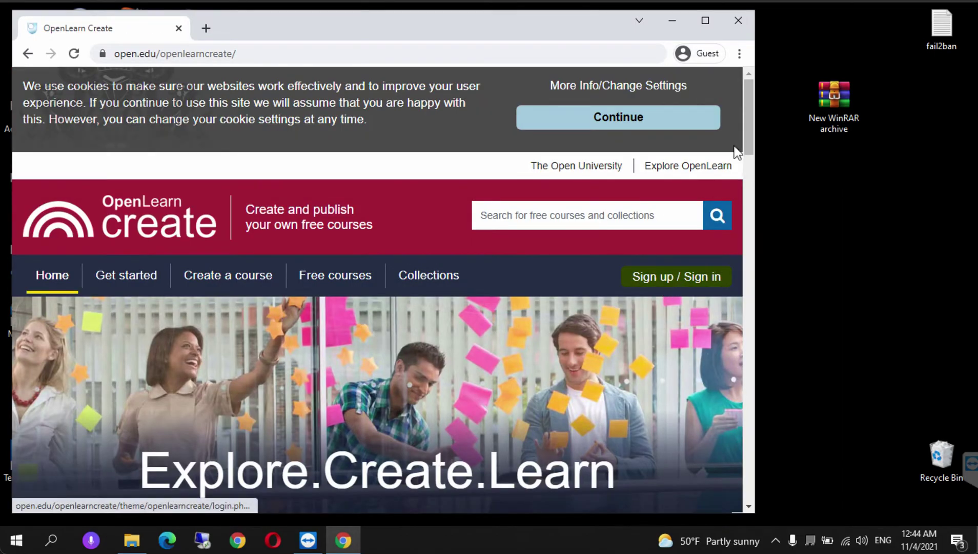
pyautogui.click(681, 284)
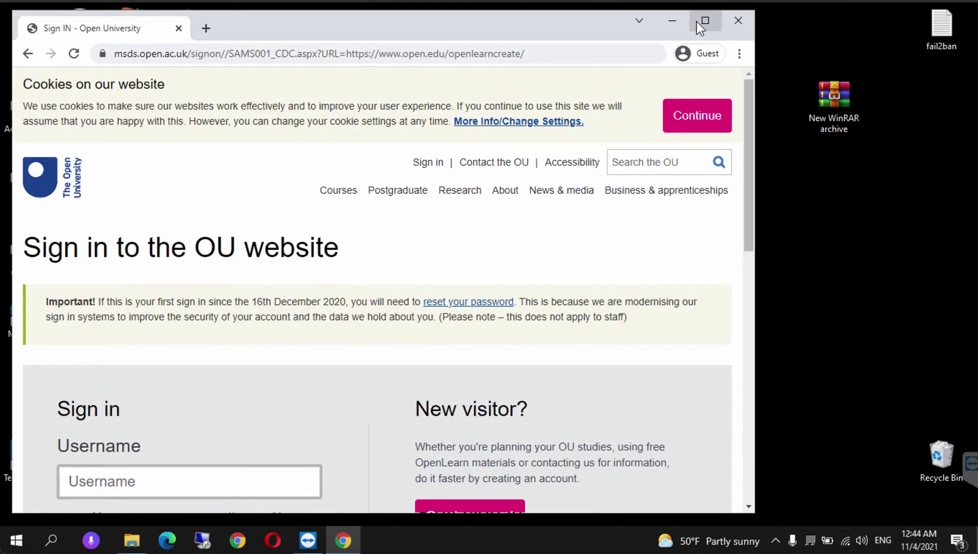
# - Maximise the browser and sign in to OpenLearn Create with the account username and password
pyautogui.click(702, 22)
pyautogui.scroll(-3, 411, 267)
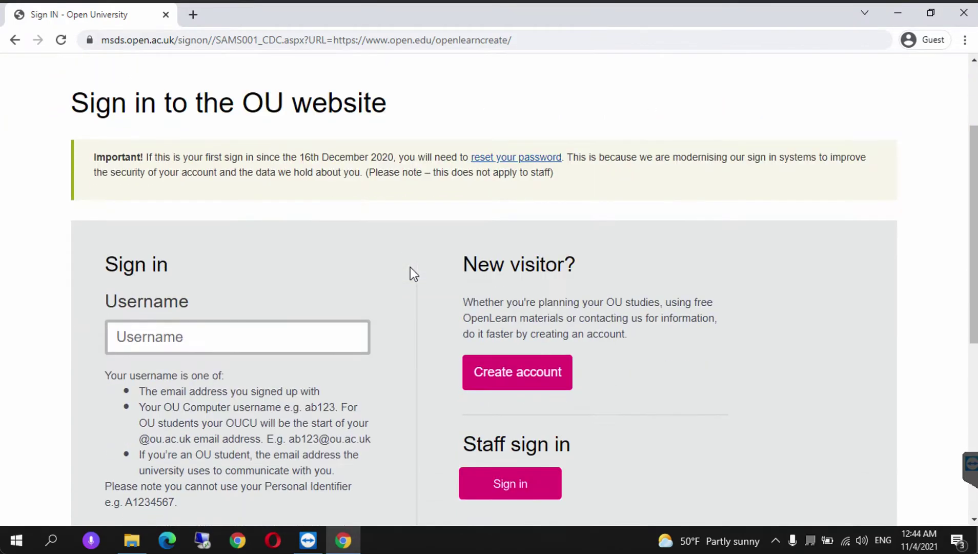
pyautogui.click(273, 316)
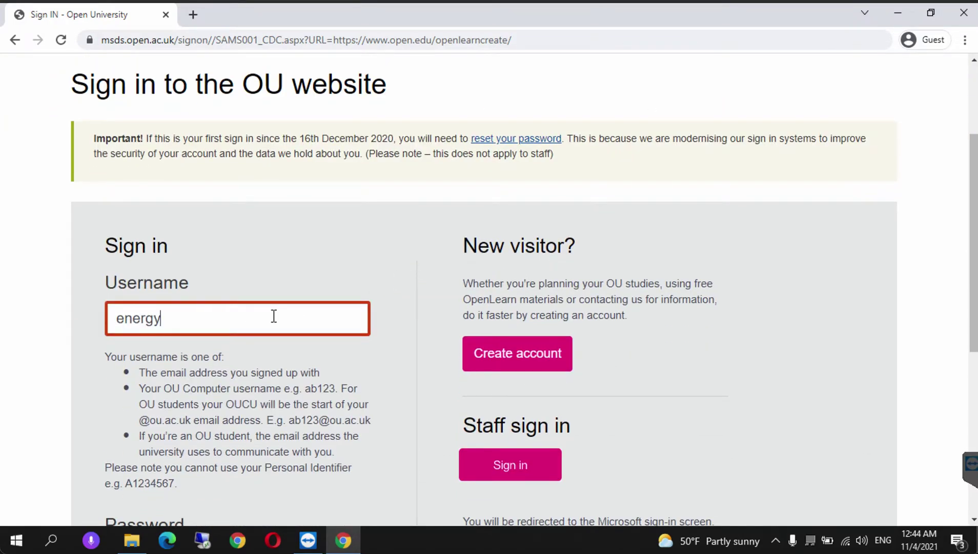
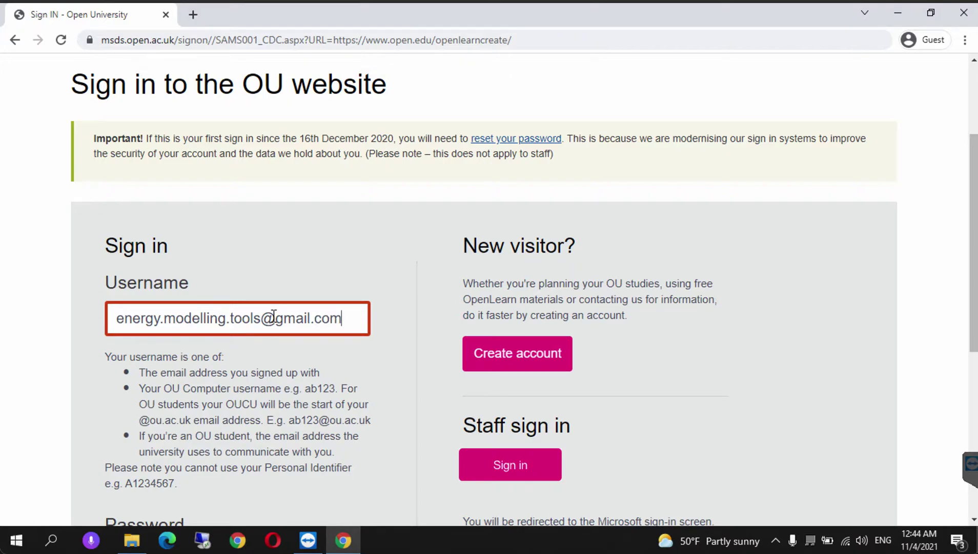
pyautogui.scroll(-1, 273, 320)
pyautogui.scroll(-1, 256, 379)
pyautogui.click(169, 495)
pyautogui.write('••••••')
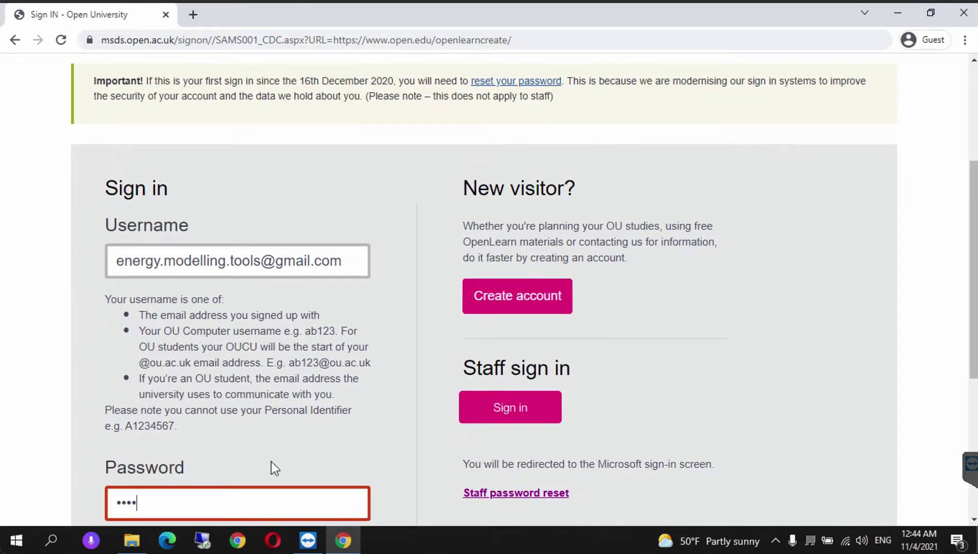
pyautogui.write('••')
pyautogui.press('Return')
pyautogui.scroll(-2, 356, 366)
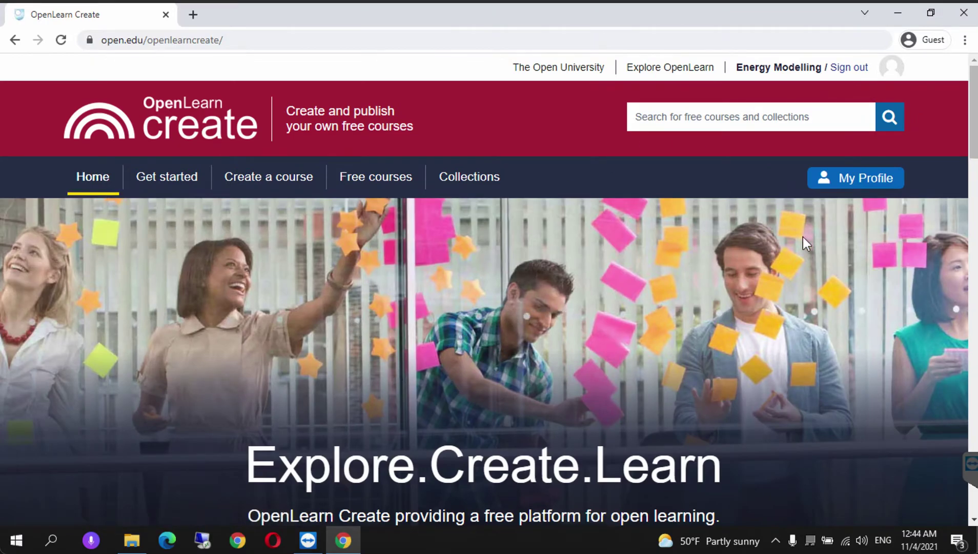
# - From the profile's enrolments, open the Energy and Flexibility Modelling course and expand Lecture 3's content
pyautogui.click(850, 183)
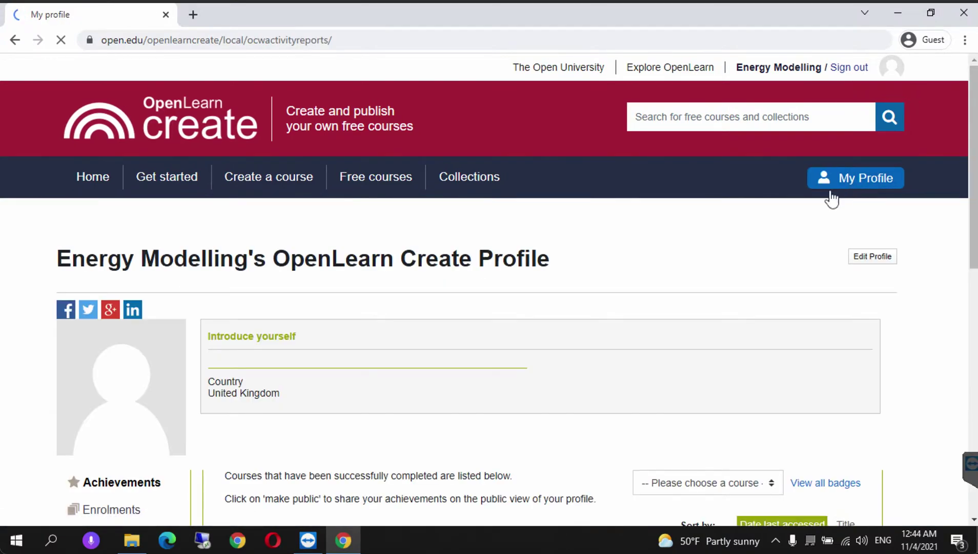
pyautogui.scroll(-1, 206, 356)
pyautogui.click(114, 462)
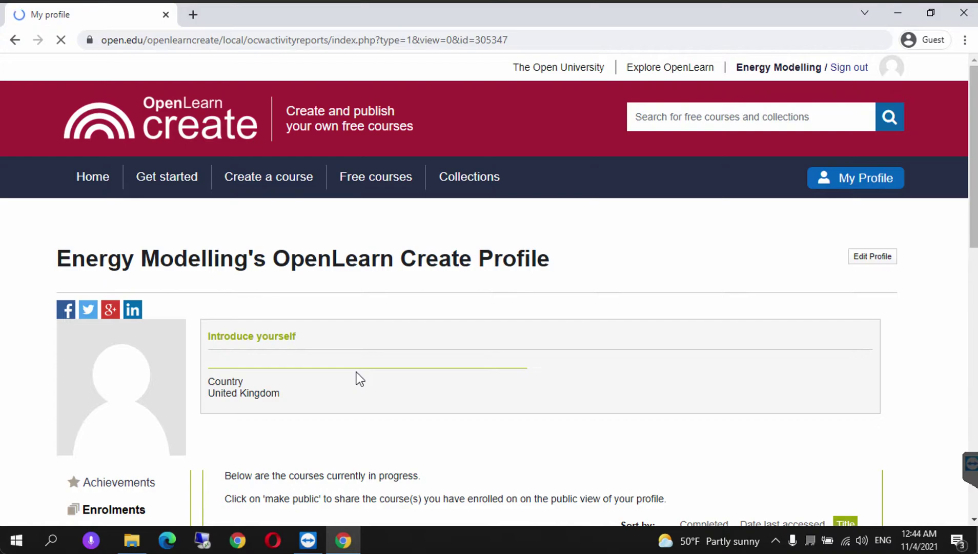
pyautogui.scroll(-2, 346, 314)
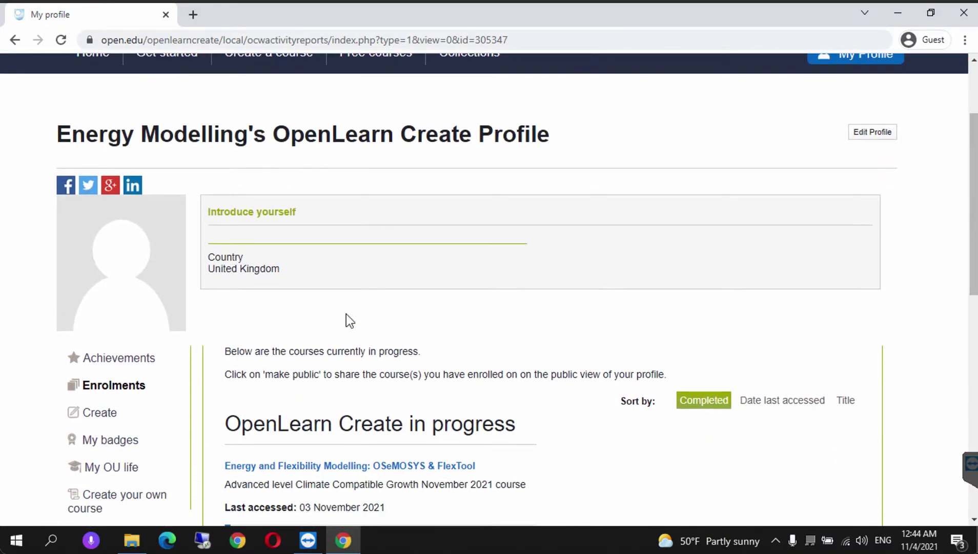
pyautogui.click(316, 467)
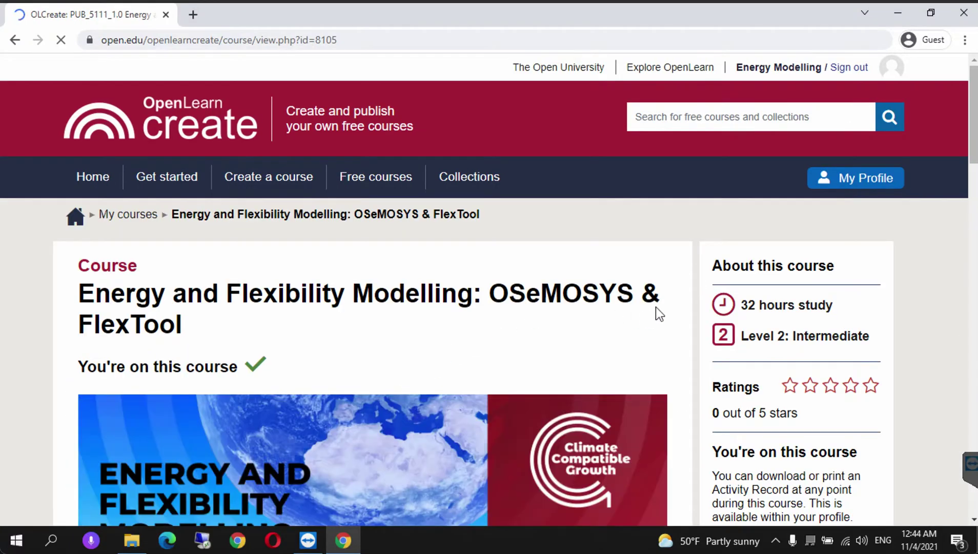
pyautogui.scroll(-5, 695, 289)
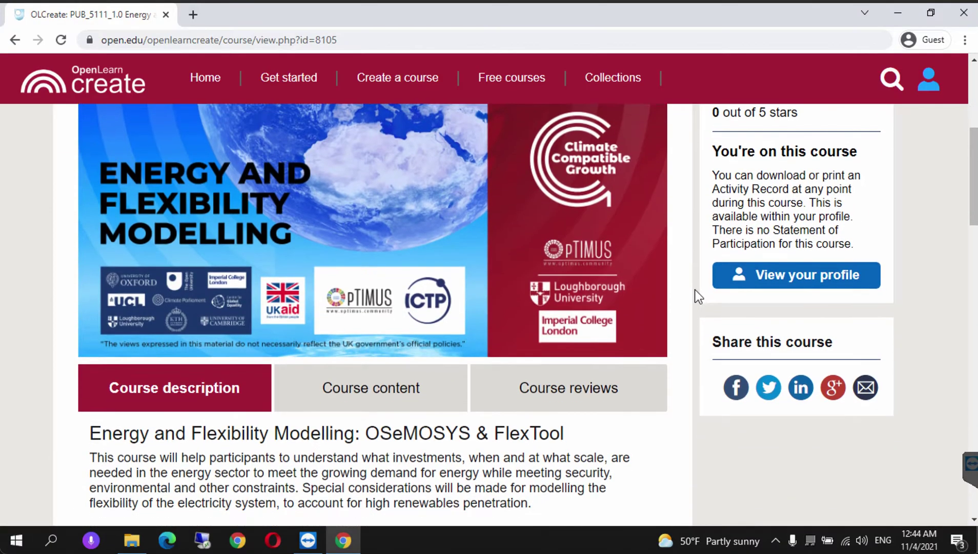
pyautogui.click(427, 411)
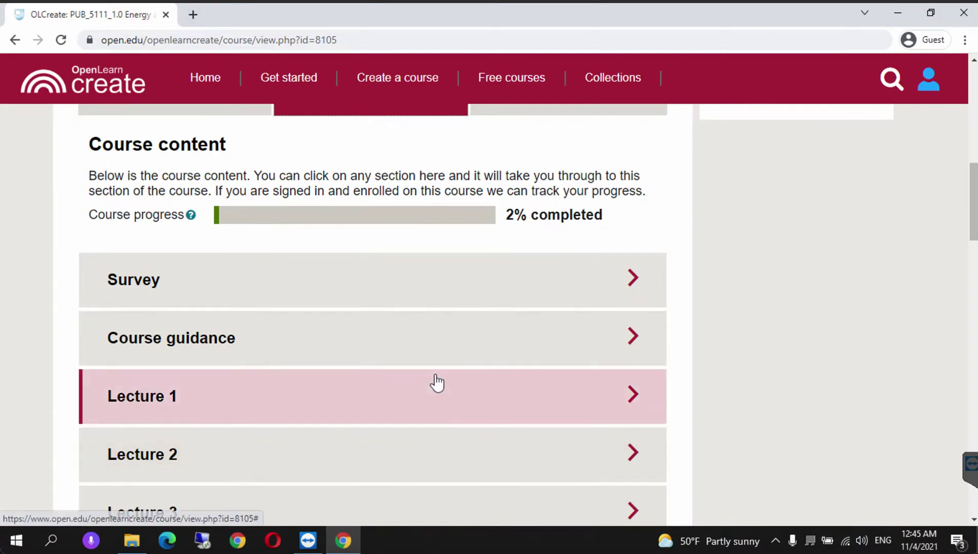
pyautogui.click(641, 511)
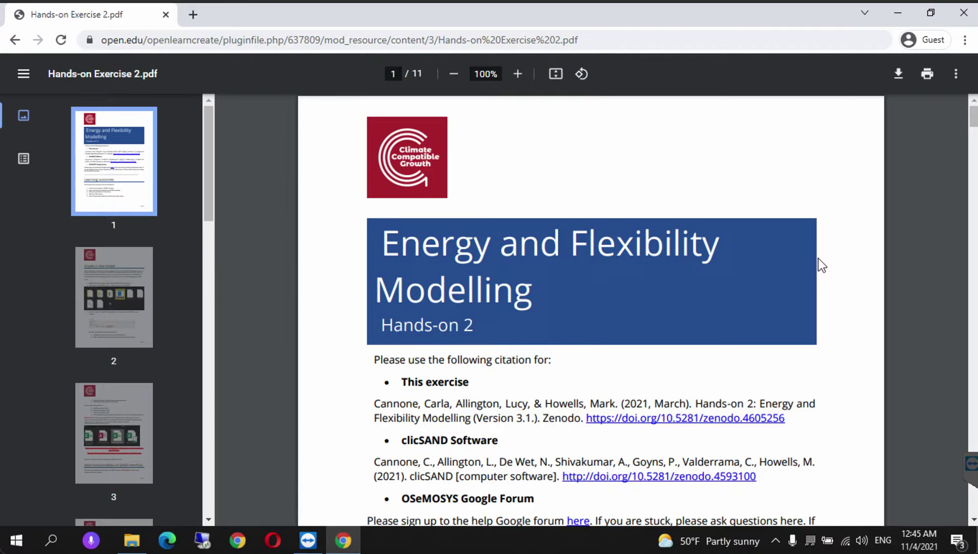
# - Scroll Hands-on Exercise 2 down to its Learning outcomes, then minimise Chrome
pyautogui.scroll(-5, 819, 258)
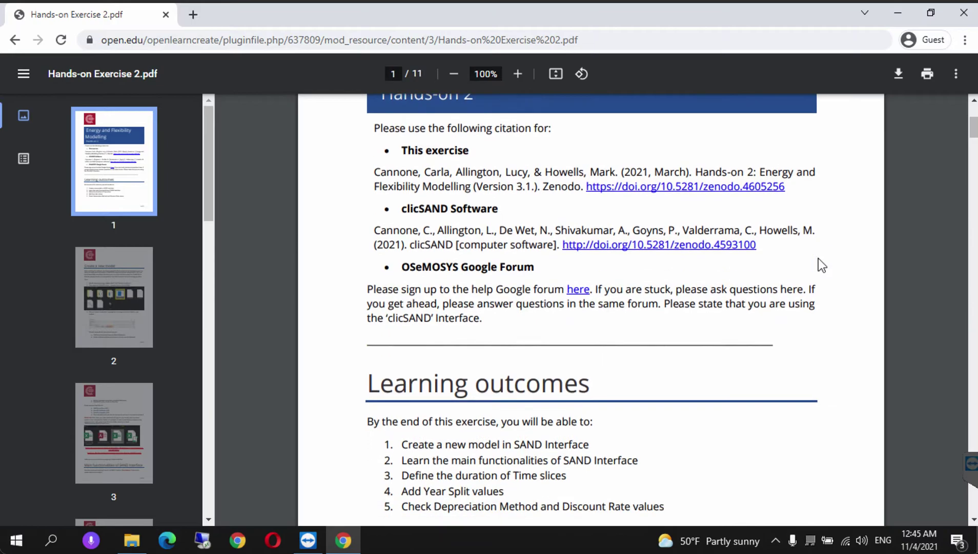
pyautogui.scroll(-2, 818, 257)
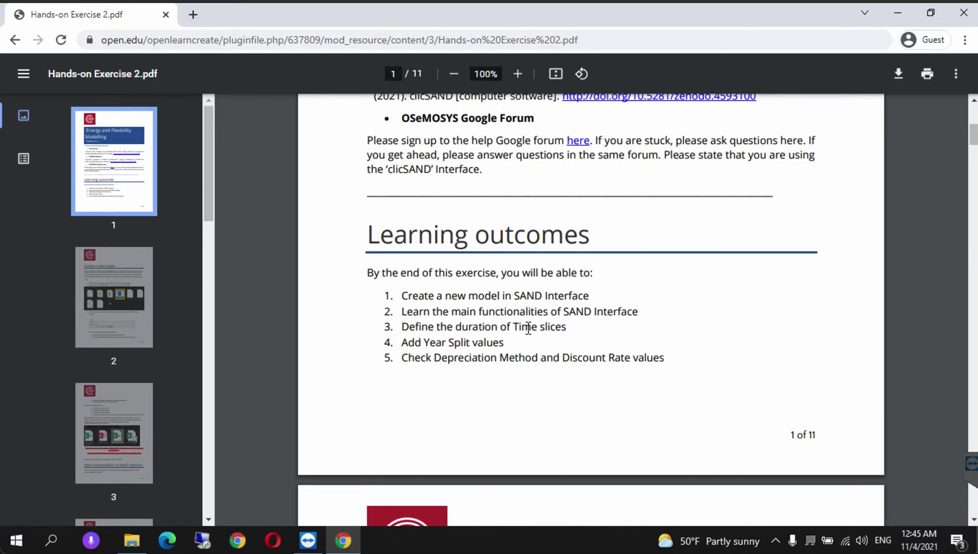
pyautogui.scroll(-2, 529, 328)
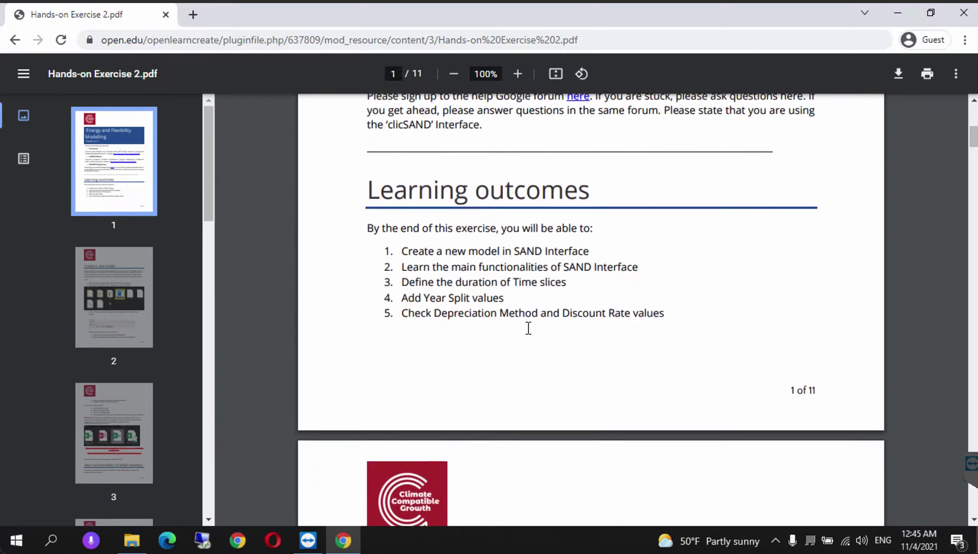
pyautogui.scroll(-1, 529, 328)
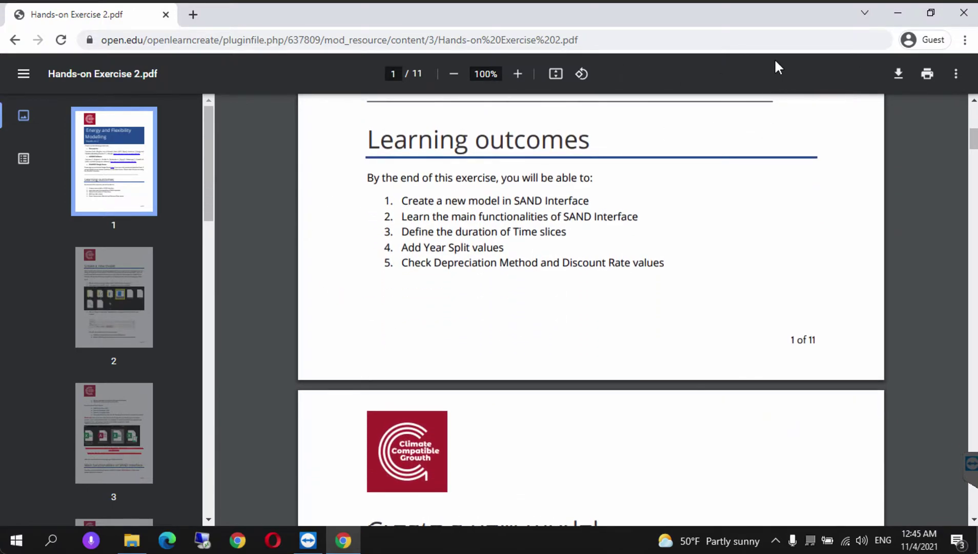
pyautogui.click(898, 13)
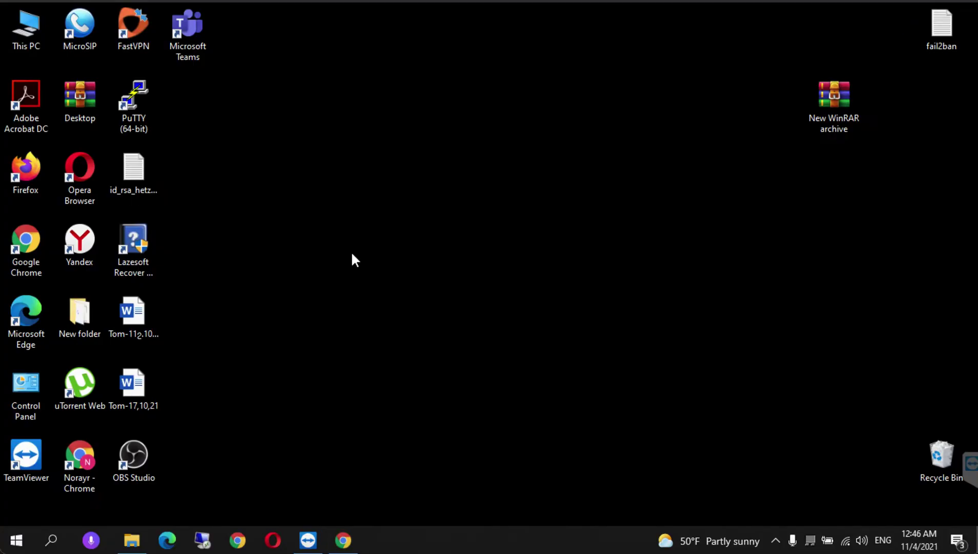
# - Create a new folder 'Osemosys and Flextool' on drive C and open it
pyautogui.doubleClick(34, 23)
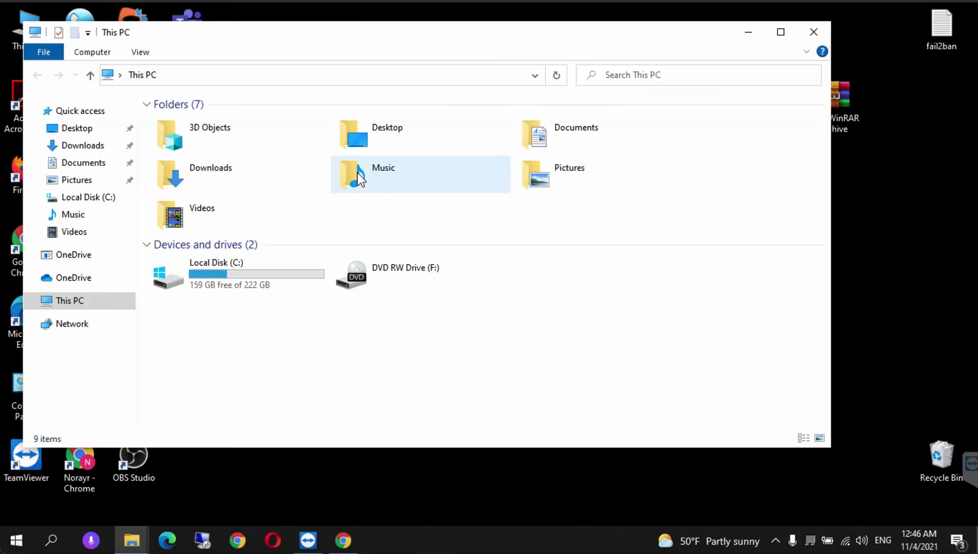
pyautogui.doubleClick(220, 283)
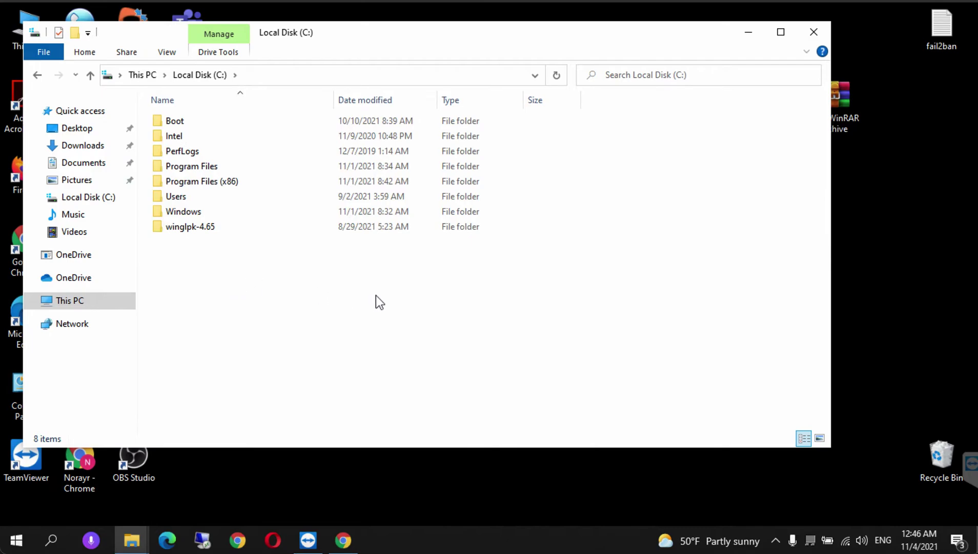
pyautogui.rightClick(277, 289)
pyautogui.moveTo(329, 436)
pyautogui.click(457, 447)
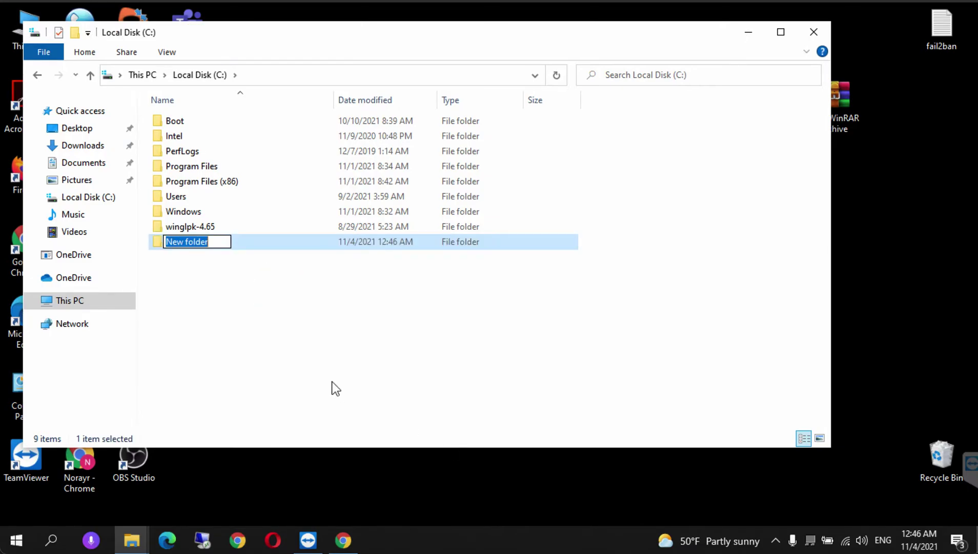
pyautogui.write('Osemosys and ')
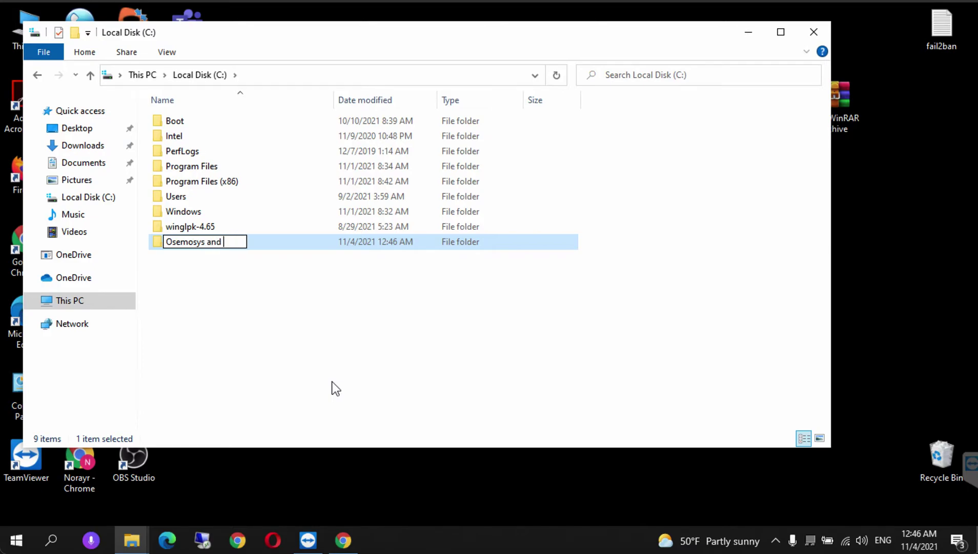
pyautogui.write('Flextool')
pyautogui.press('Return')
pyautogui.press('Return')
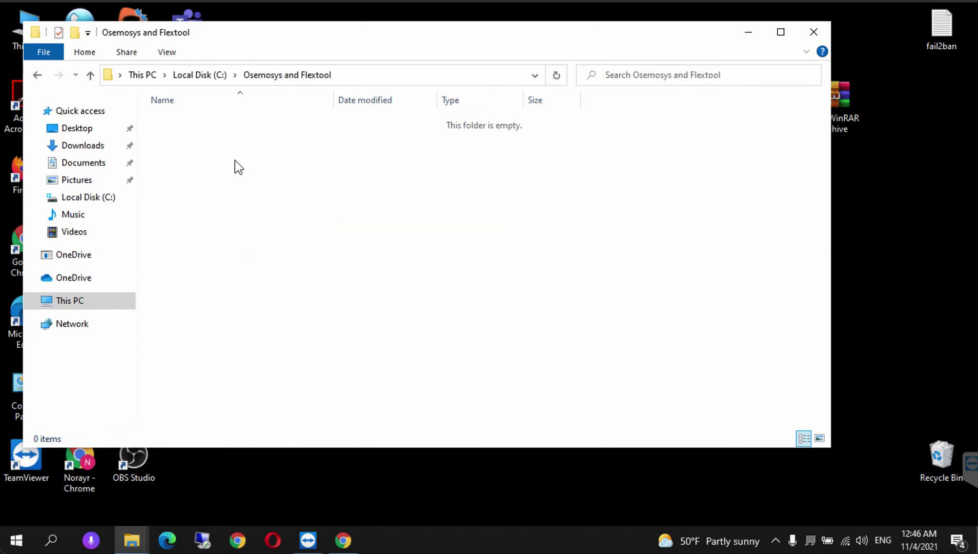
# - Create an 'HO2' subfolder inside Osemosys and Flextool
pyautogui.rightClick(236, 162)
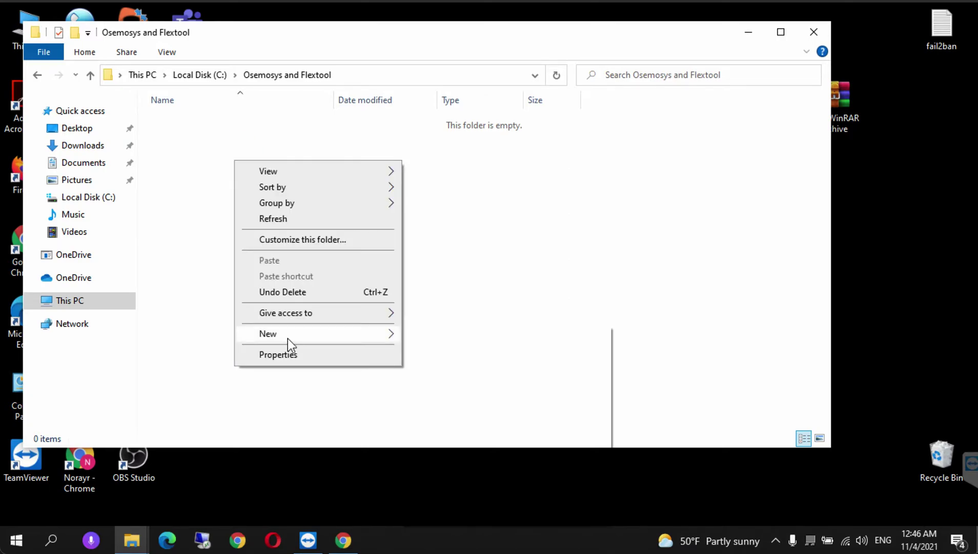
pyautogui.moveTo(288, 338)
pyautogui.click(439, 336)
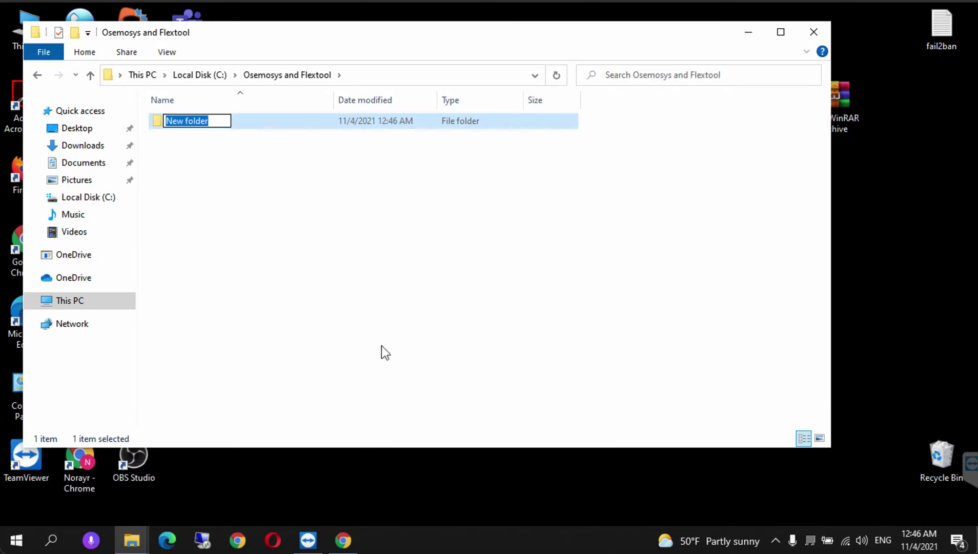
pyautogui.write('HO2')
pyautogui.click(354, 281)
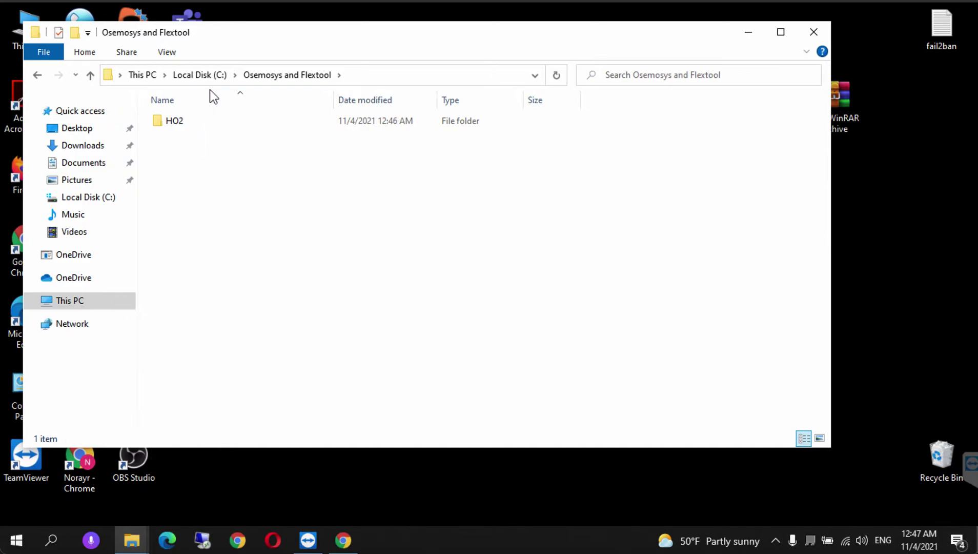
# - Go back to drive C and open Program Files > clicSAND
pyautogui.click(198, 75)
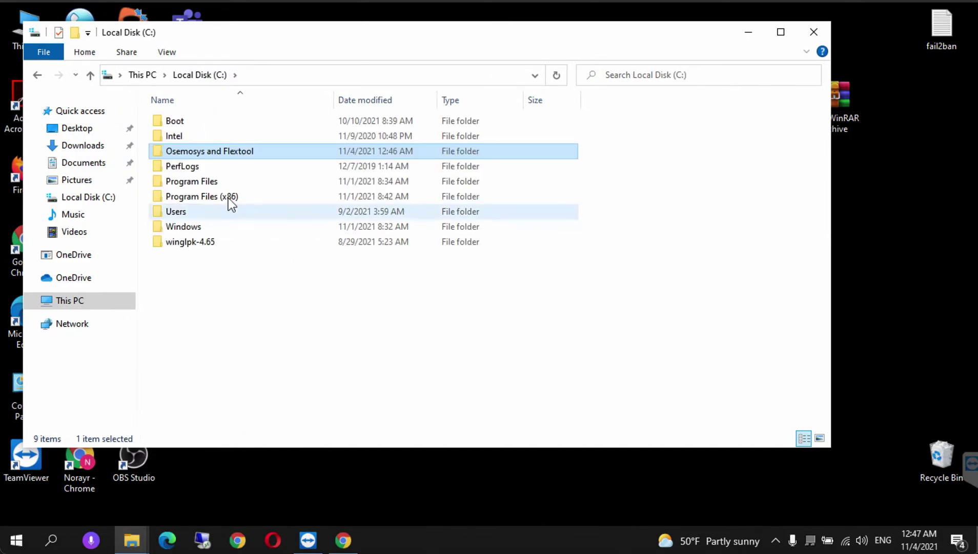
pyautogui.doubleClick(196, 183)
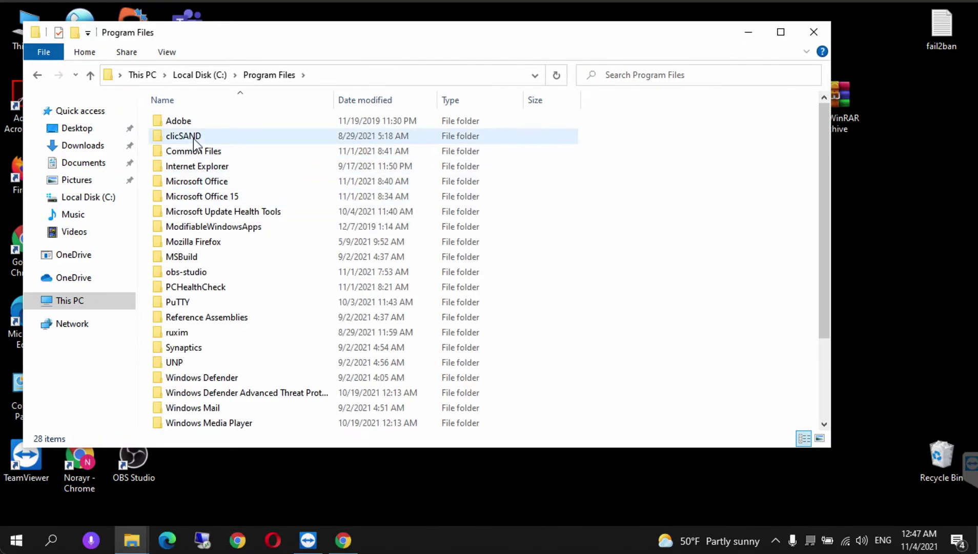
pyautogui.doubleClick(193, 136)
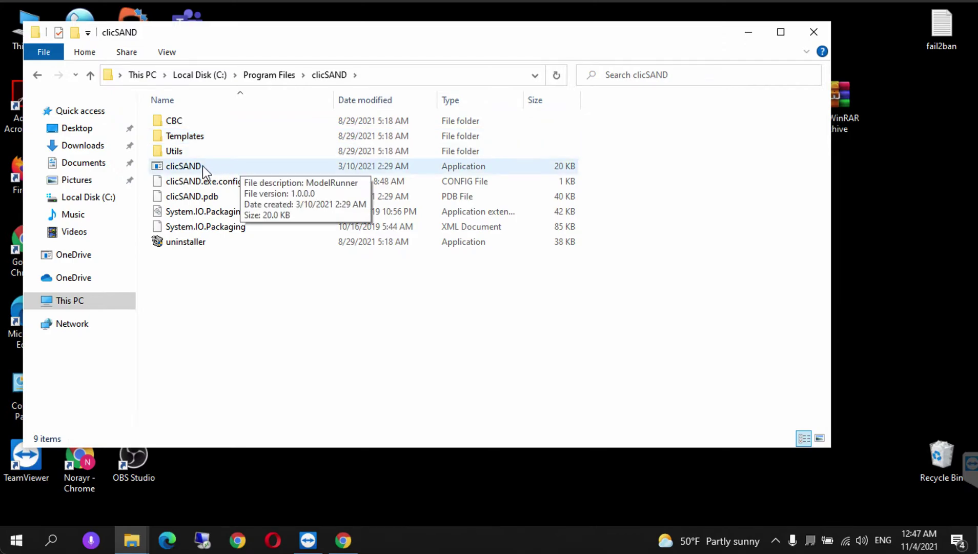
# - Run clicSAND, export its templates to C:\Osemosys and Flextool\HO2, then close the program
pyautogui.doubleClick(201, 167)
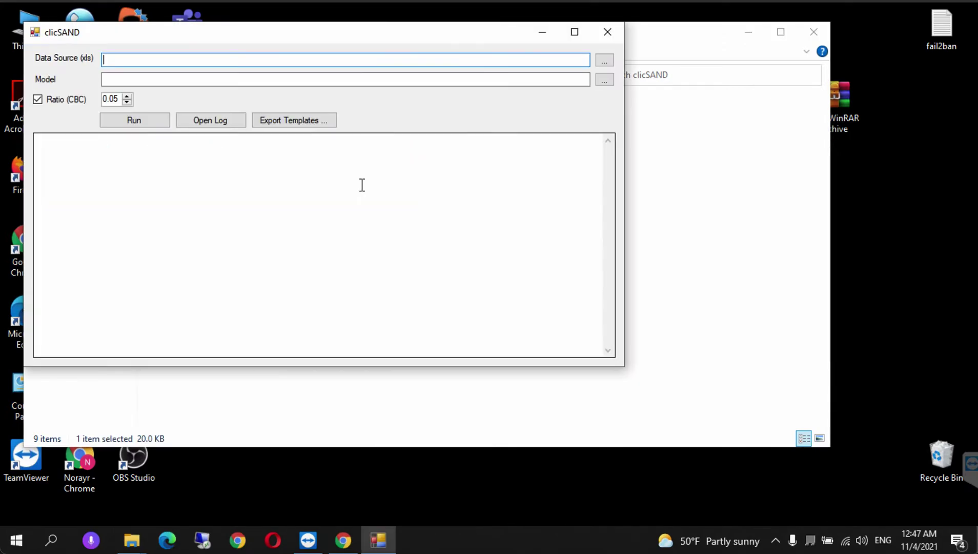
pyautogui.click(278, 121)
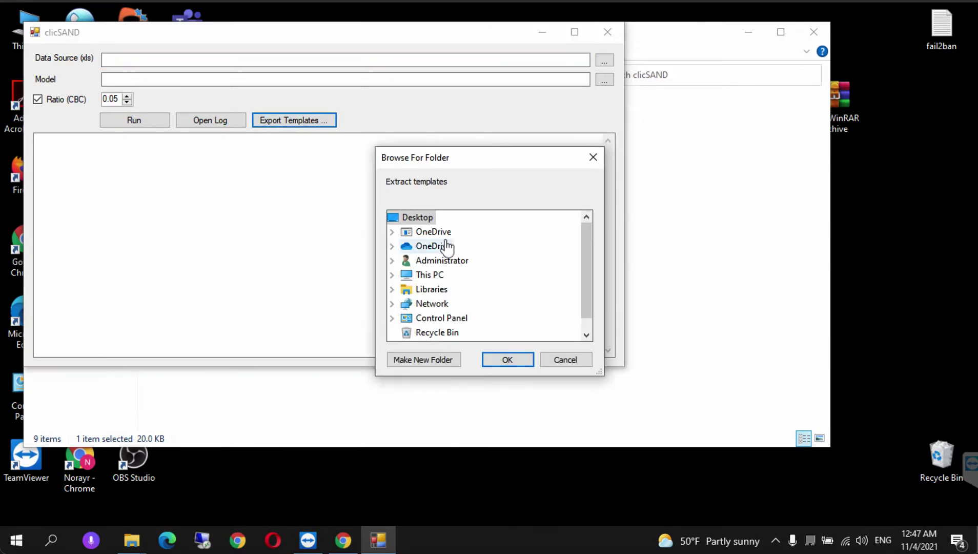
pyautogui.click(398, 276)
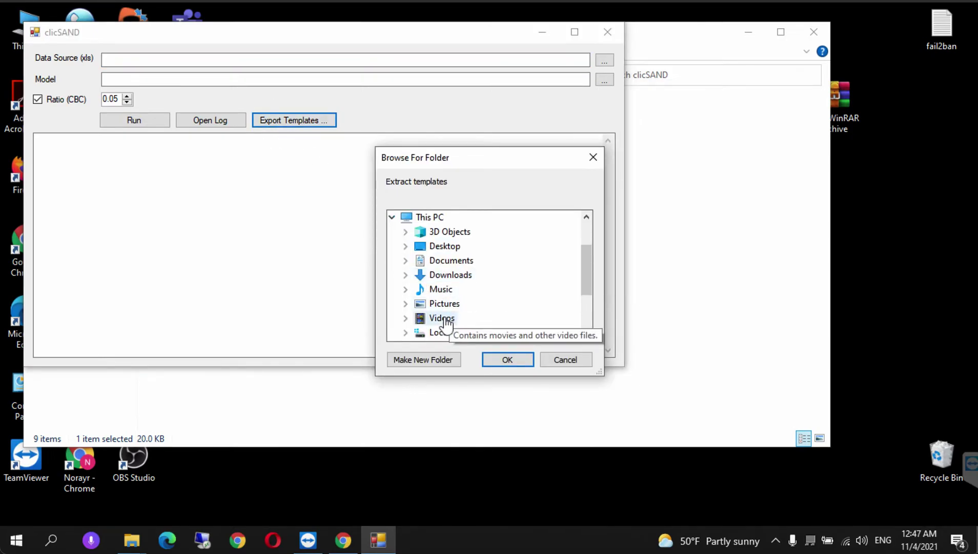
pyautogui.doubleClick(441, 333)
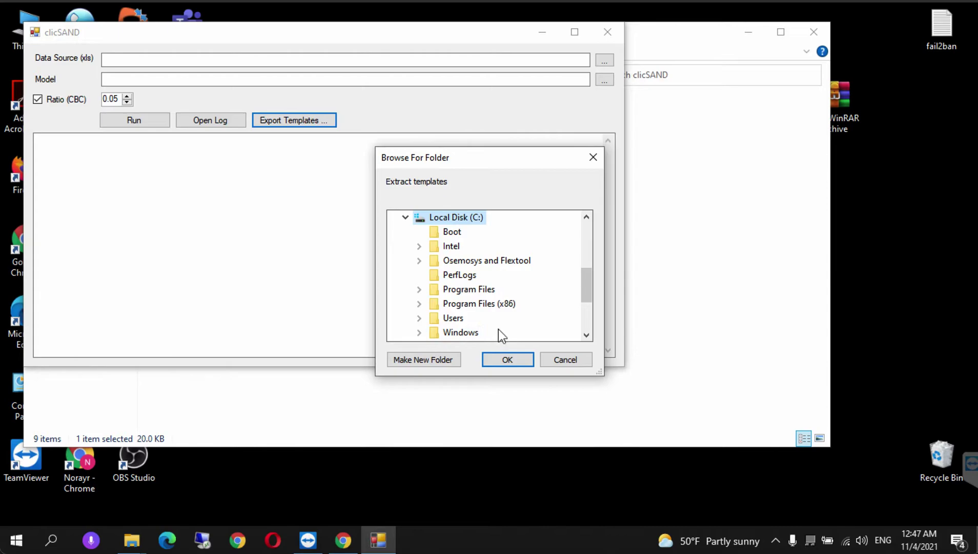
pyautogui.doubleClick(492, 261)
pyautogui.click(586, 334)
pyautogui.click(463, 333)
pyautogui.click(511, 364)
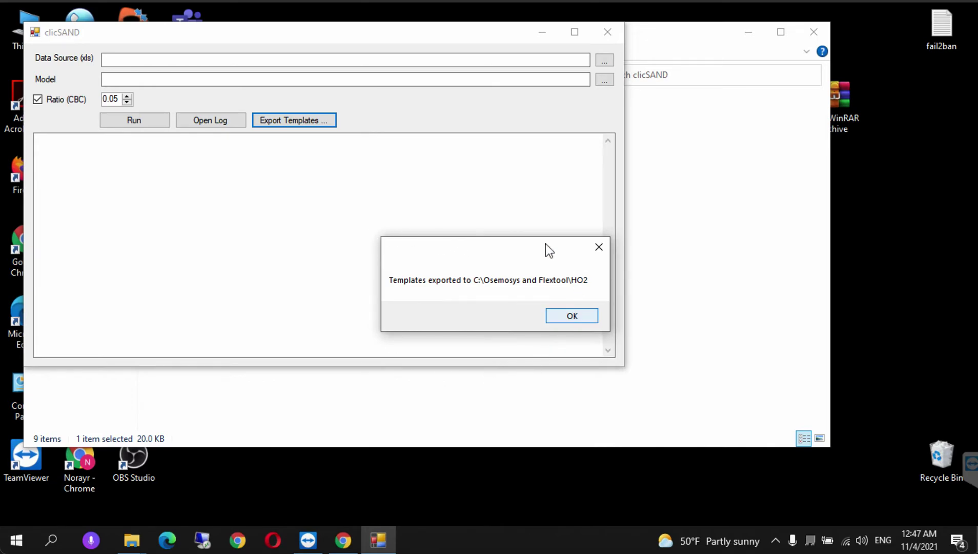
pyautogui.click(564, 318)
pyautogui.click(608, 33)
pyautogui.click(379, 308)
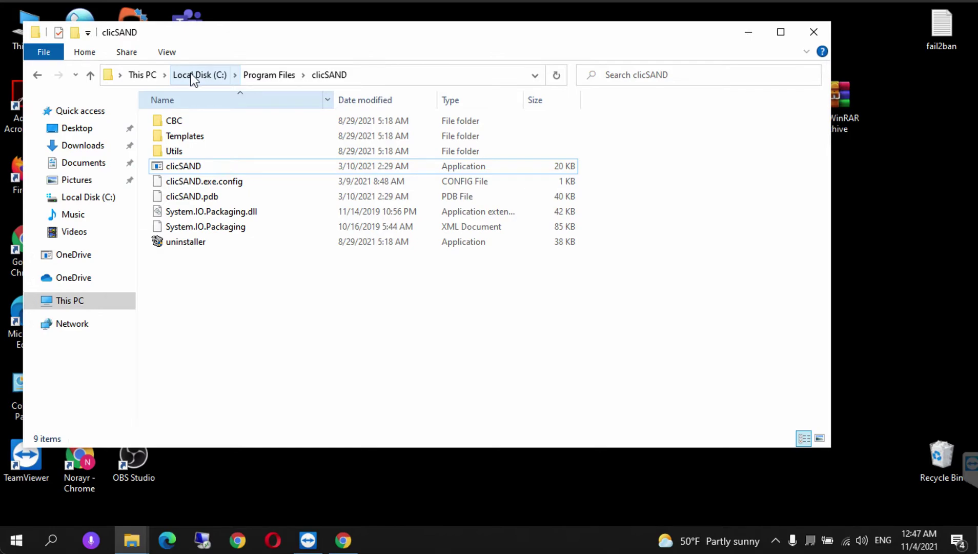
# - Navigate via This PC and drive C into Osemosys and Flextool\HO2
pyautogui.click(72, 304)
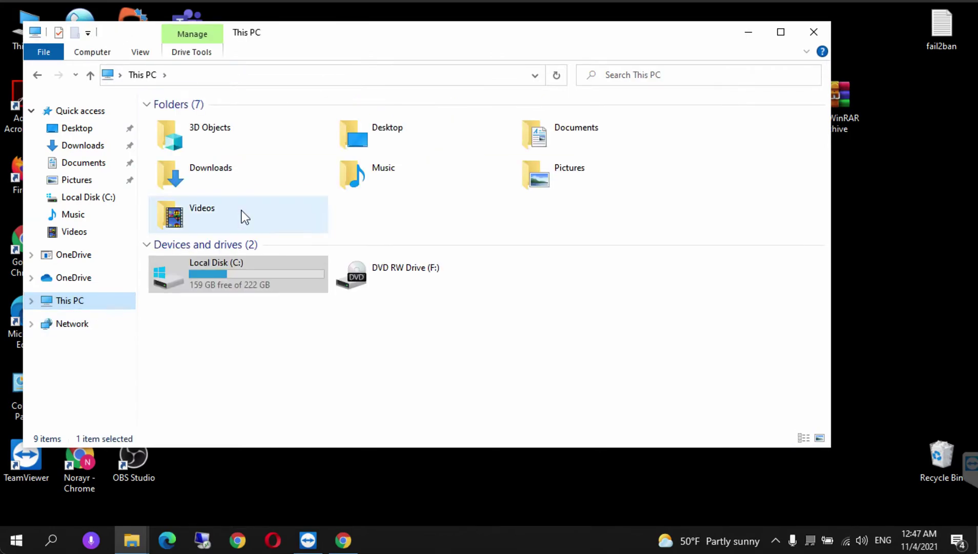
pyautogui.doubleClick(214, 284)
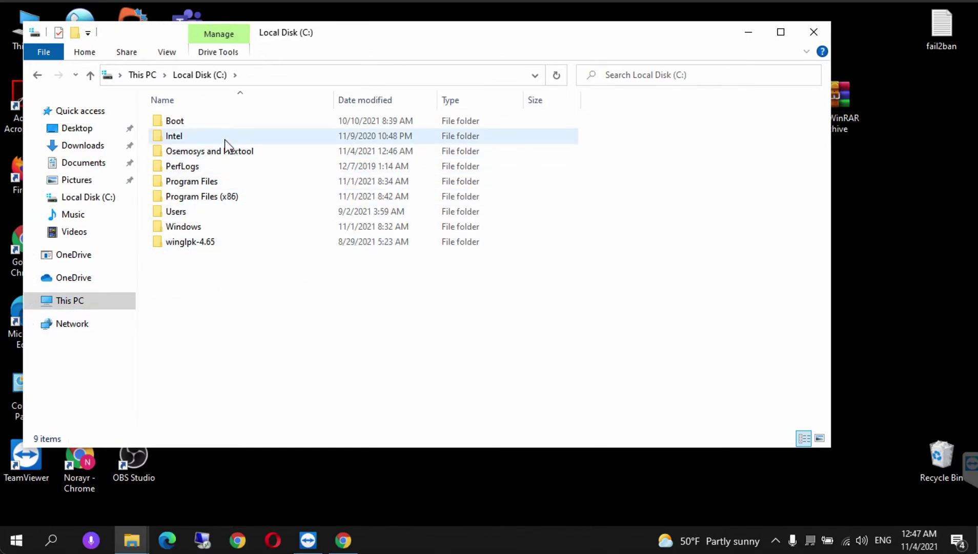
pyautogui.doubleClick(223, 151)
pyautogui.click(209, 116)
pyautogui.doubleClick(209, 118)
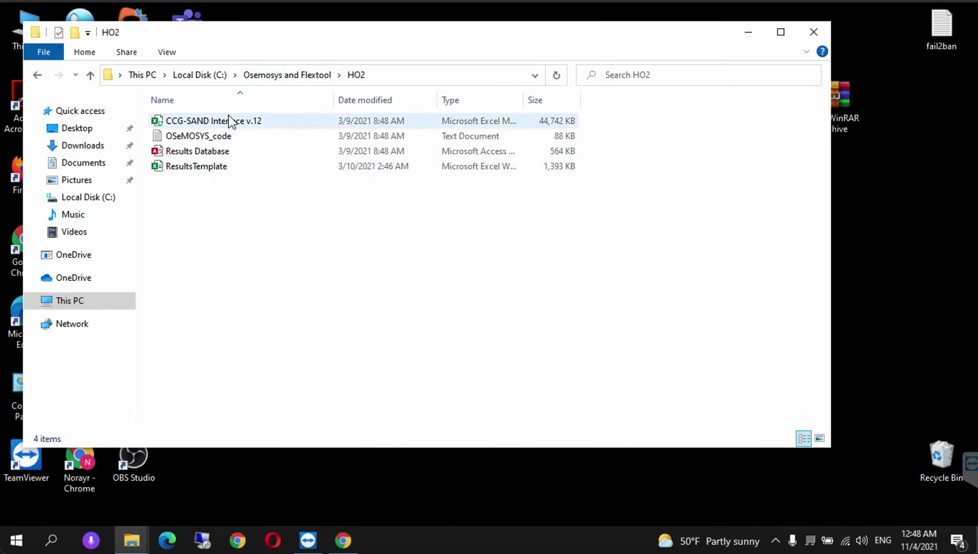
# - Open the CCG-SAND Interface v.12 workbook in Excel and enlarge the window
pyautogui.click(210, 120)
pyautogui.press('Return')
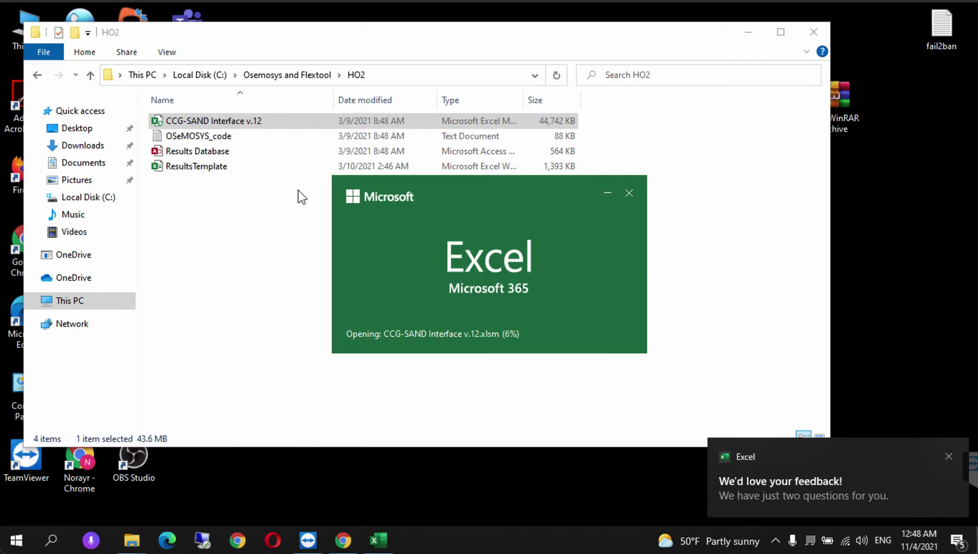
pyautogui.click(949, 455)
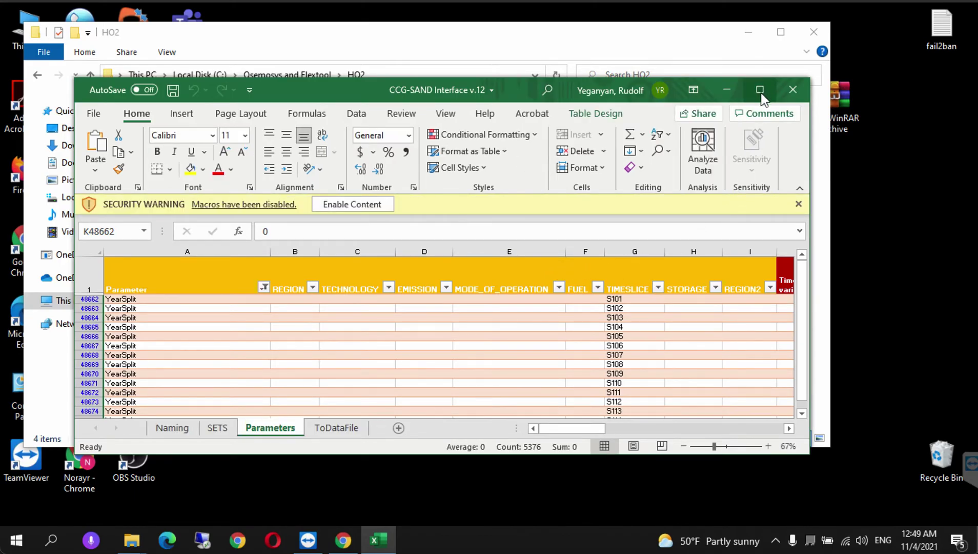
pyautogui.click(761, 90)
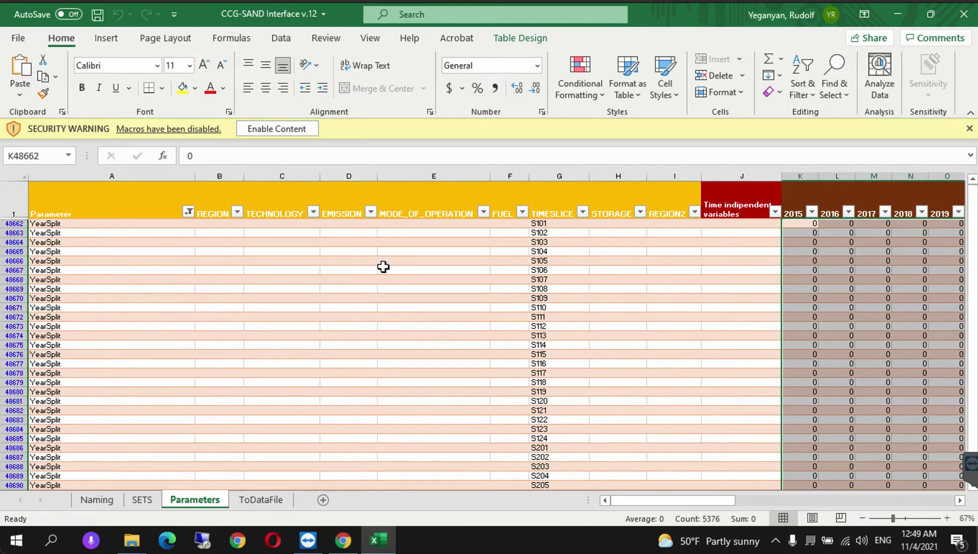
# - Enable the workbook's macros and scroll through the Naming sheet's OSeMOSYS documentation
pyautogui.click(257, 129)
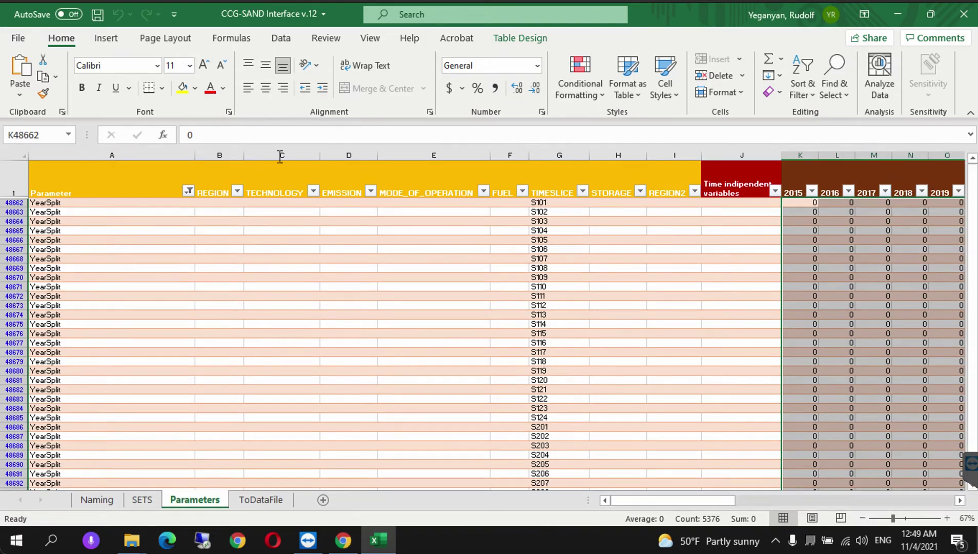
pyautogui.click(284, 391)
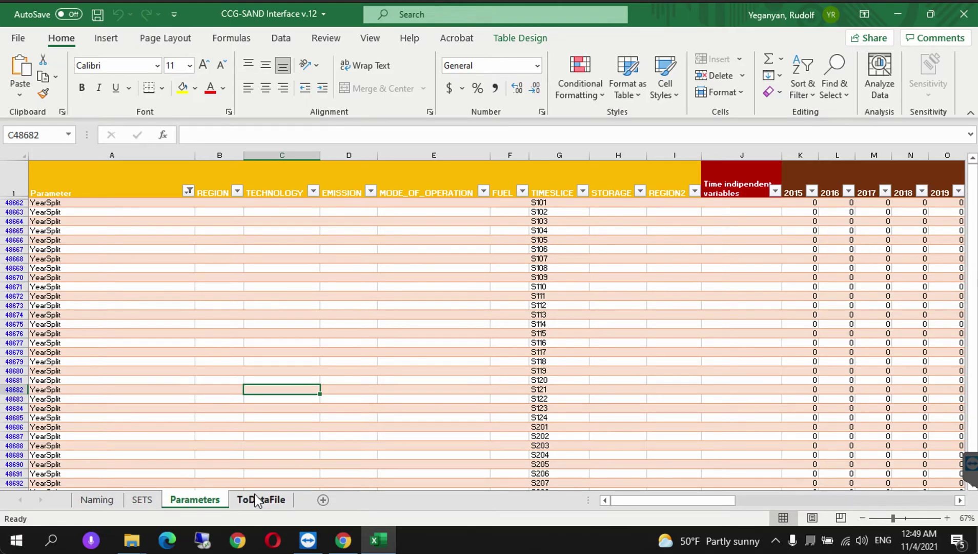
pyautogui.click(93, 506)
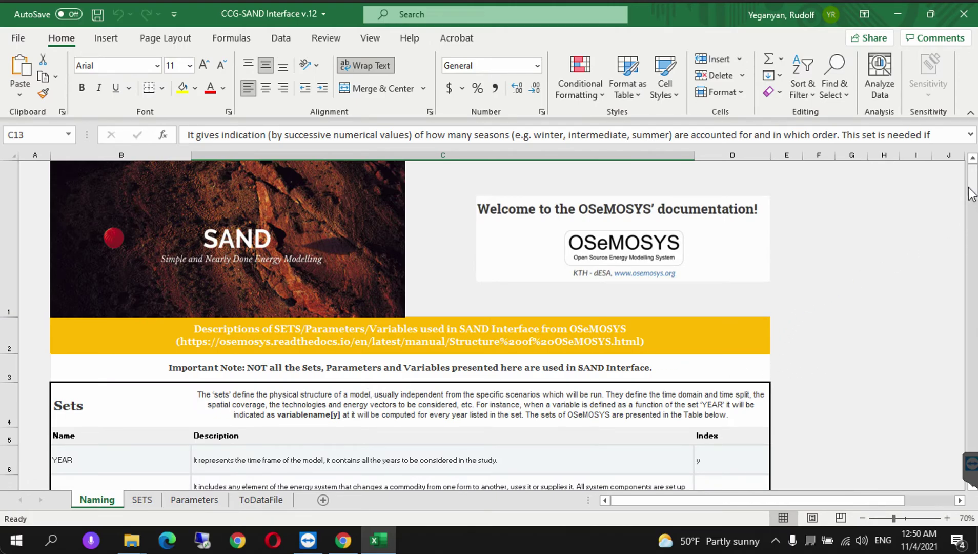
pyautogui.moveTo(972, 194); pyautogui.dragTo(973, 208)
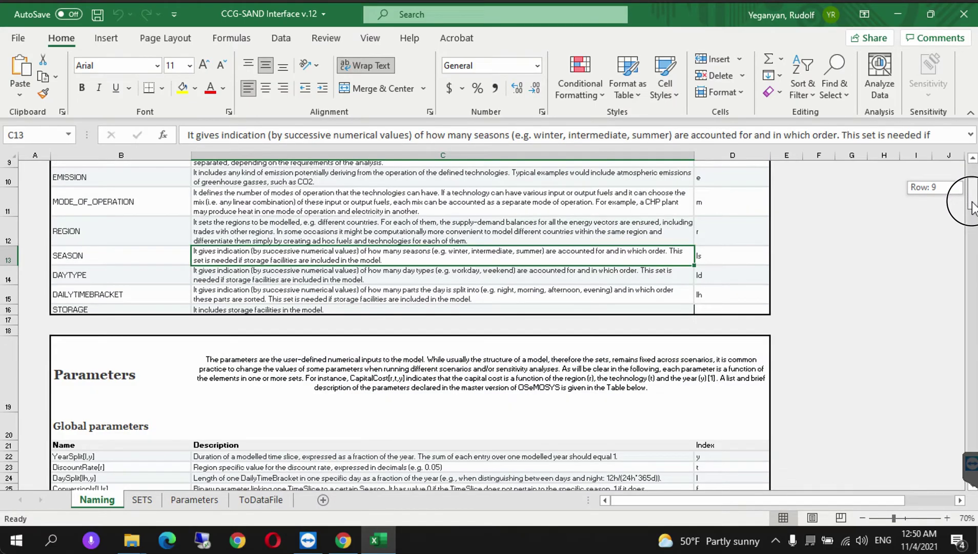
pyautogui.moveTo(973, 208); pyautogui.dragTo(942, 183)
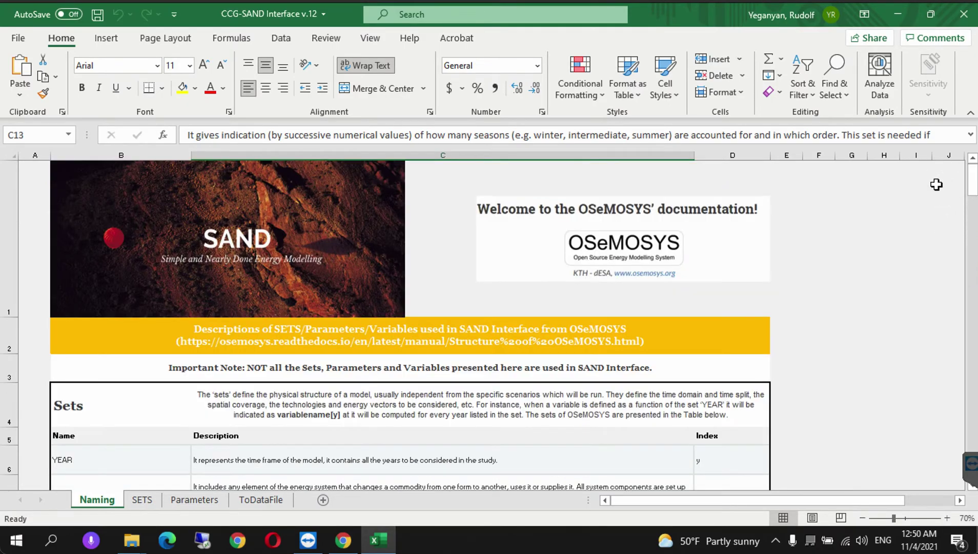
pyautogui.click(143, 500)
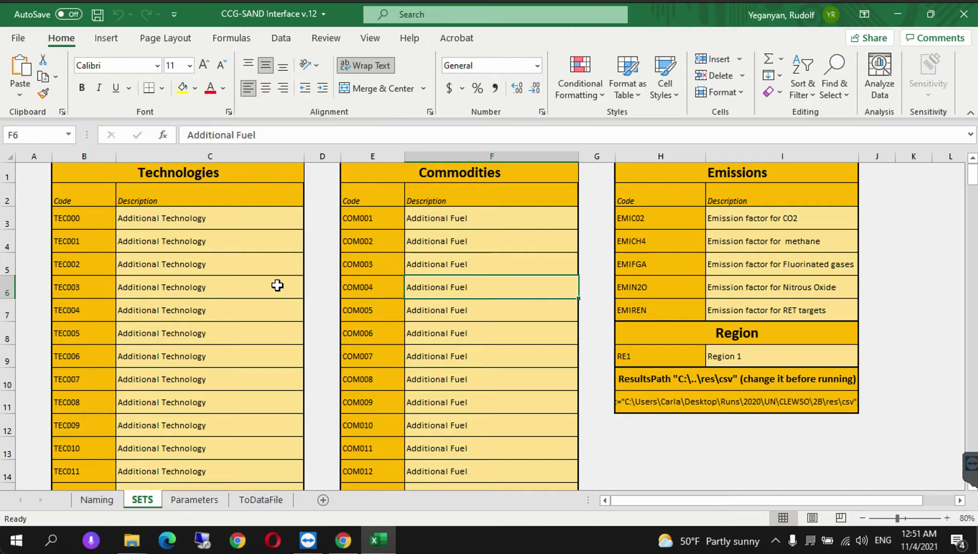
pyautogui.click(74, 222)
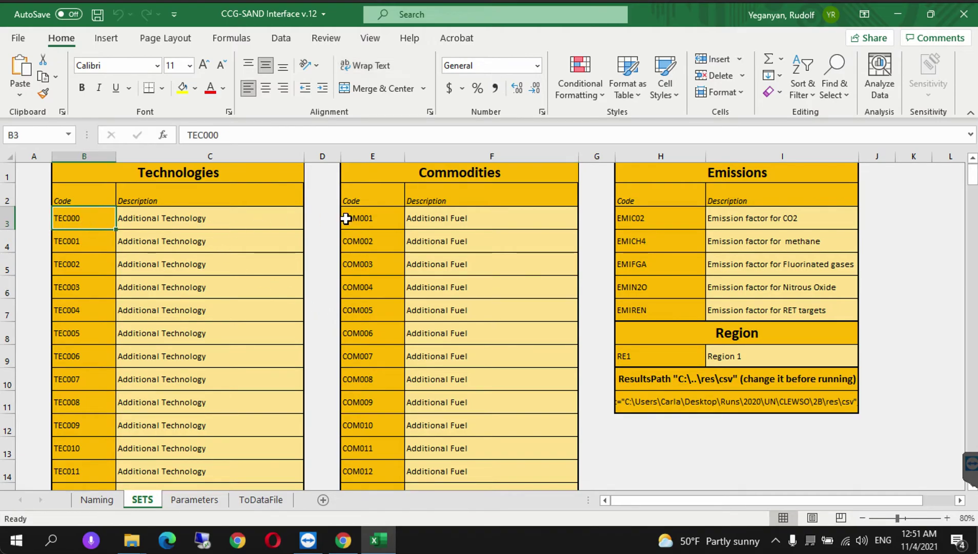
pyautogui.click(383, 224)
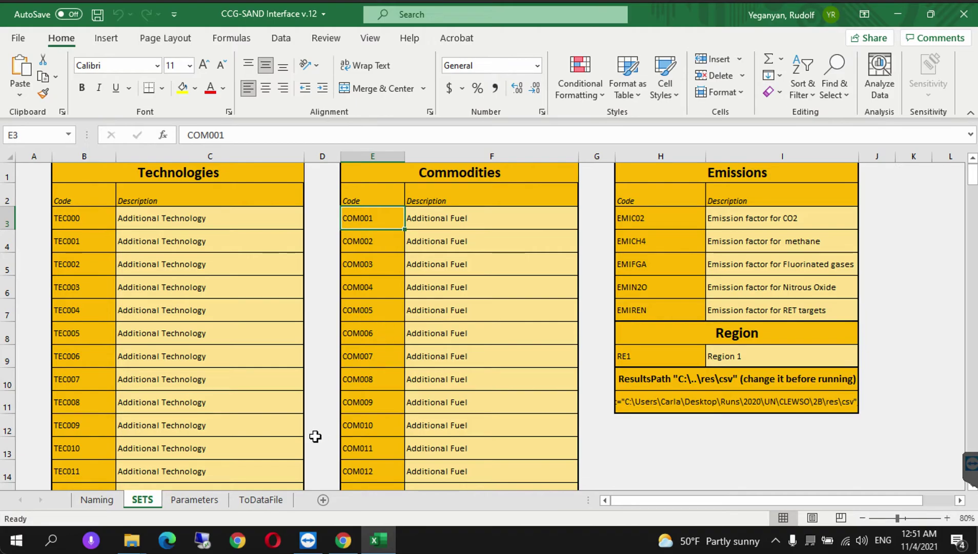
pyautogui.click(190, 503)
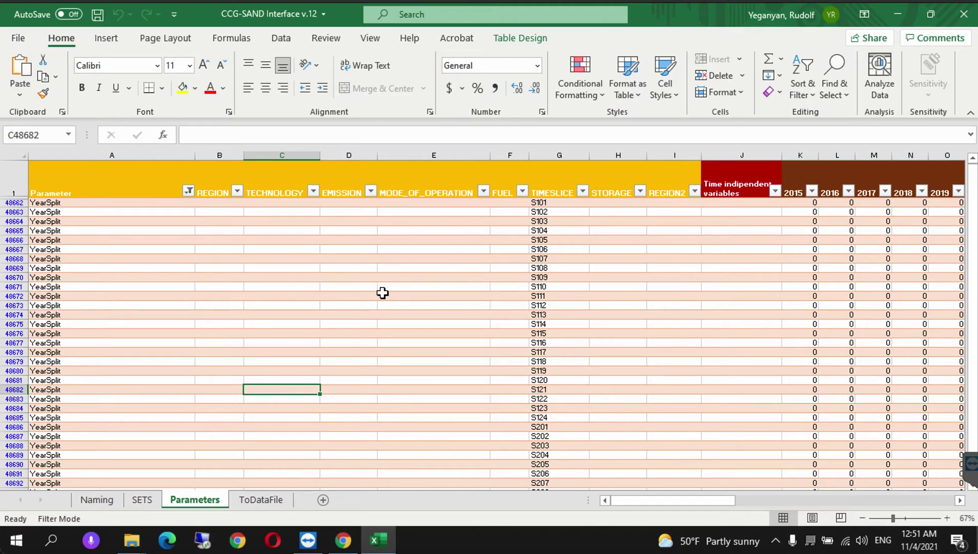
# - Check the Parameters sheet's YearSplit rows hold 0 in every year from 2015 to 2070
pyautogui.click(796, 191)
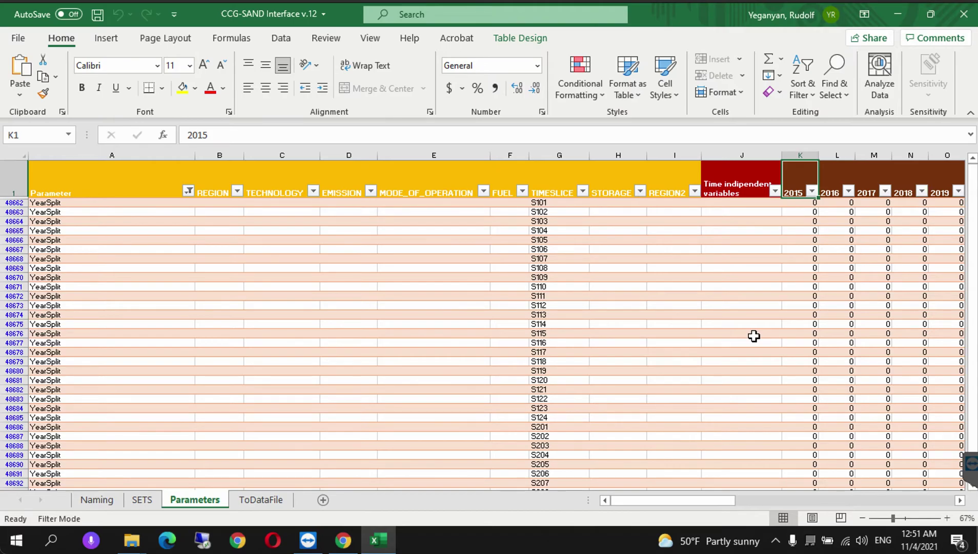
pyautogui.press('Right')
pyautogui.press('Right')
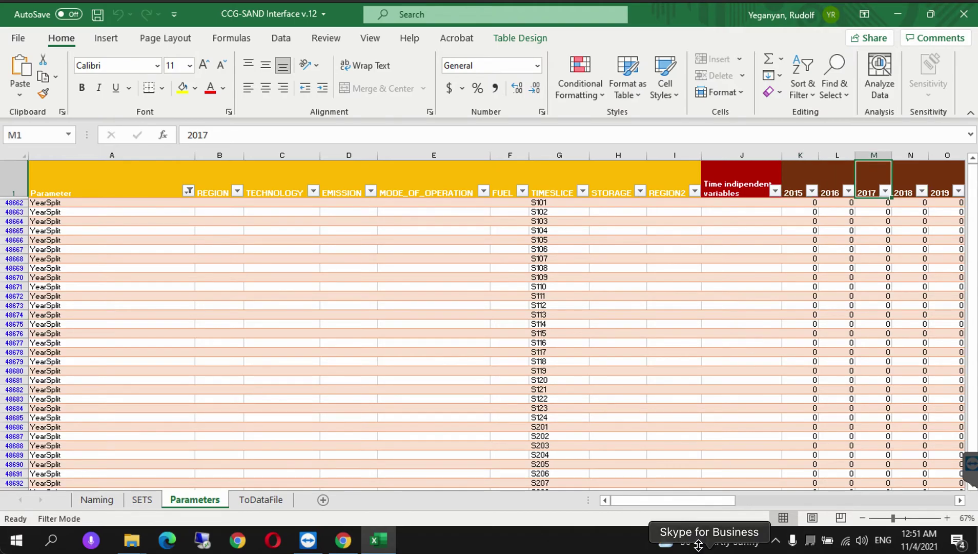
pyautogui.moveTo(665, 500); pyautogui.dragTo(900, 499)
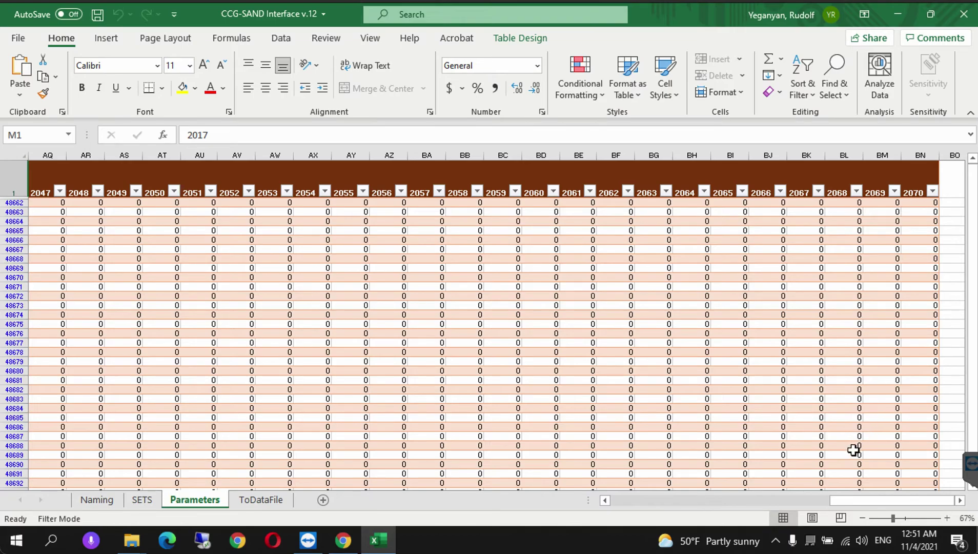
pyautogui.moveTo(847, 505); pyautogui.dragTo(614, 524)
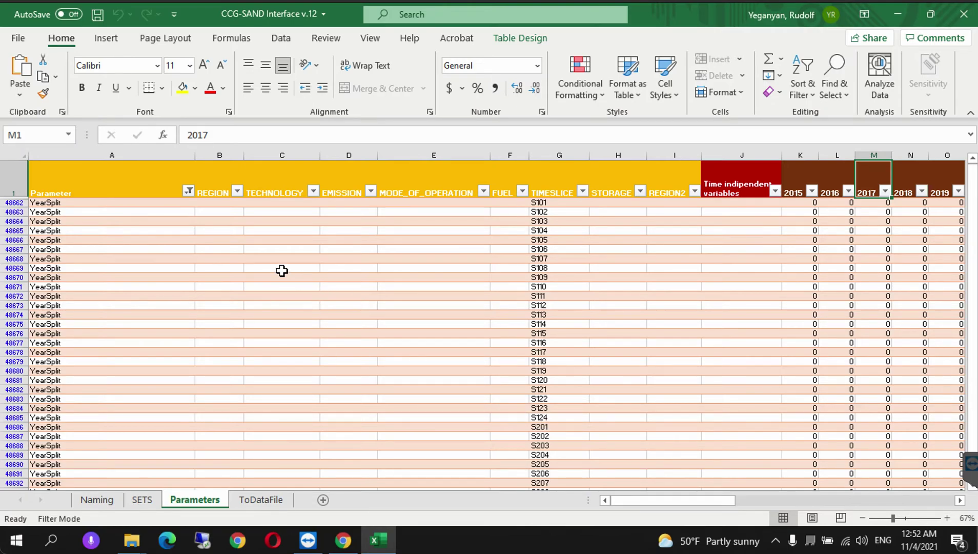
# - Filter the Parameter column to show only the AvailabilityFactor rows
pyautogui.click(190, 192)
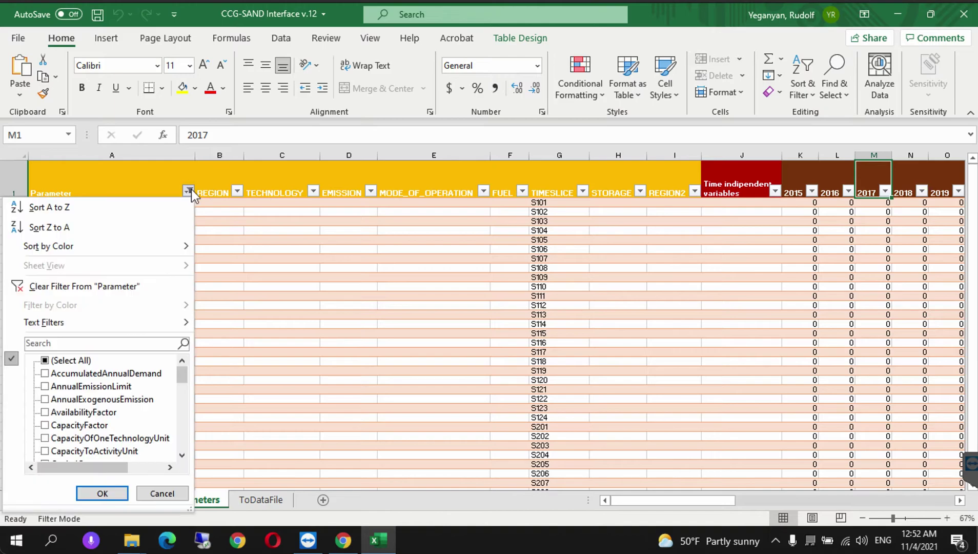
pyautogui.click(44, 361)
pyautogui.click(45, 361)
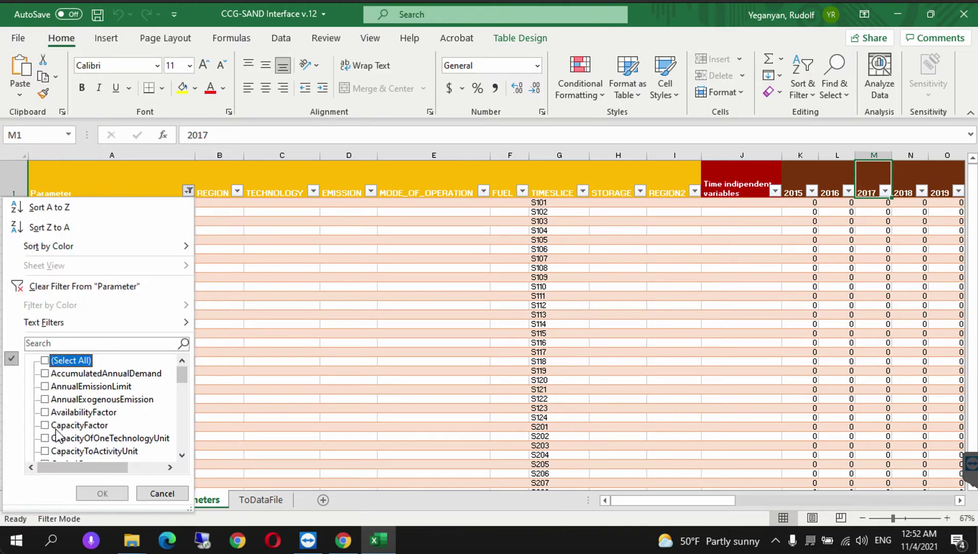
pyautogui.click(45, 412)
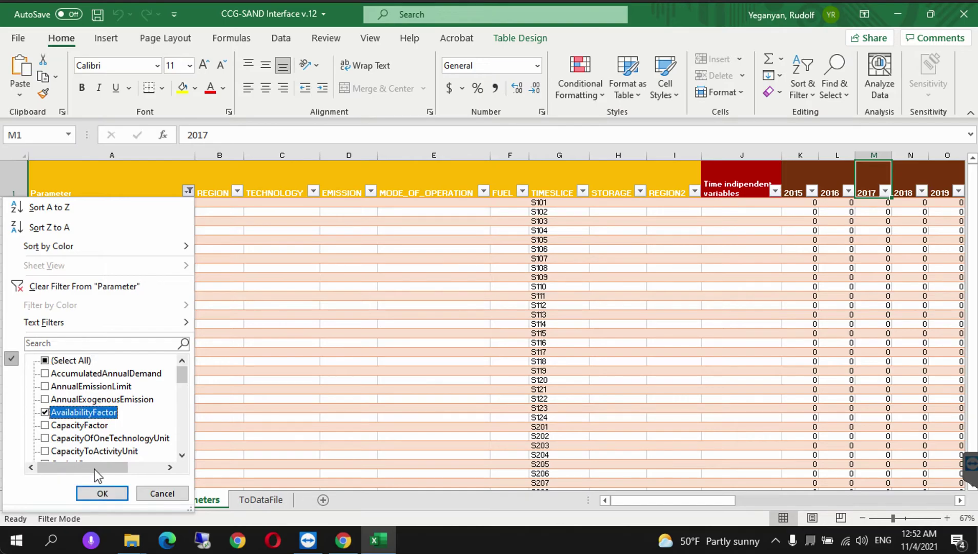
pyautogui.click(100, 500)
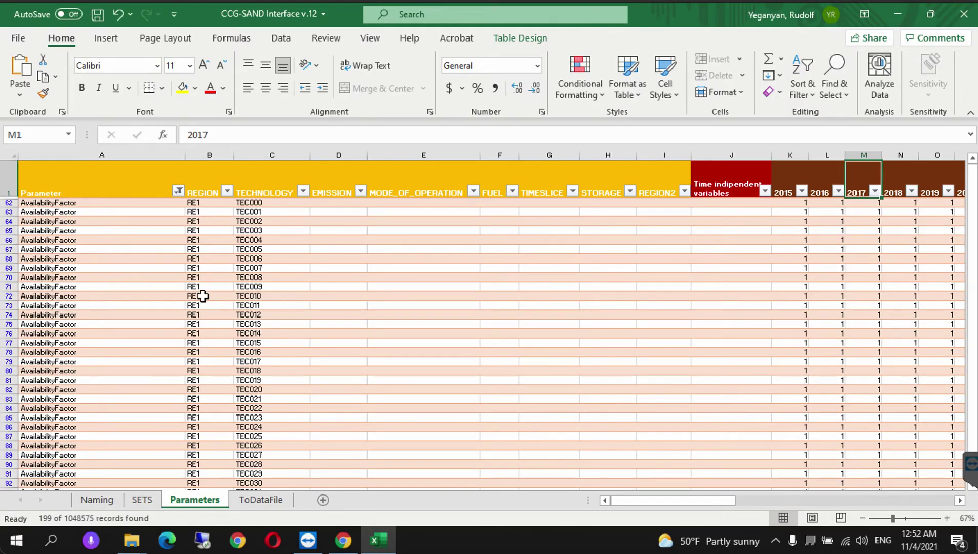
# - Step through the TEC technology rows, then reopen the Parameter filter and clear all selections
pyautogui.click(266, 211)
pyautogui.press('Down')
pyautogui.press('Down')
pyautogui.press('Down')
pyautogui.press('Down')
pyautogui.press('Down')
pyautogui.press('Down')
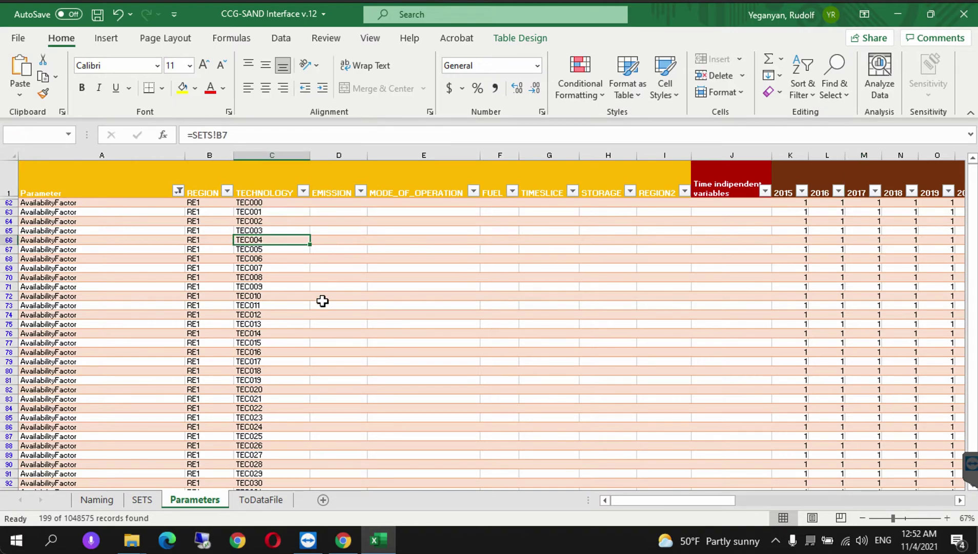
pyautogui.press('Down')
pyautogui.press('Down')
pyautogui.press('Down')
pyautogui.press('Down')
pyautogui.press('Down')
pyautogui.press('Down')
pyautogui.press('Down')
pyautogui.press('Down')
pyautogui.press('Down')
pyautogui.press('Down')
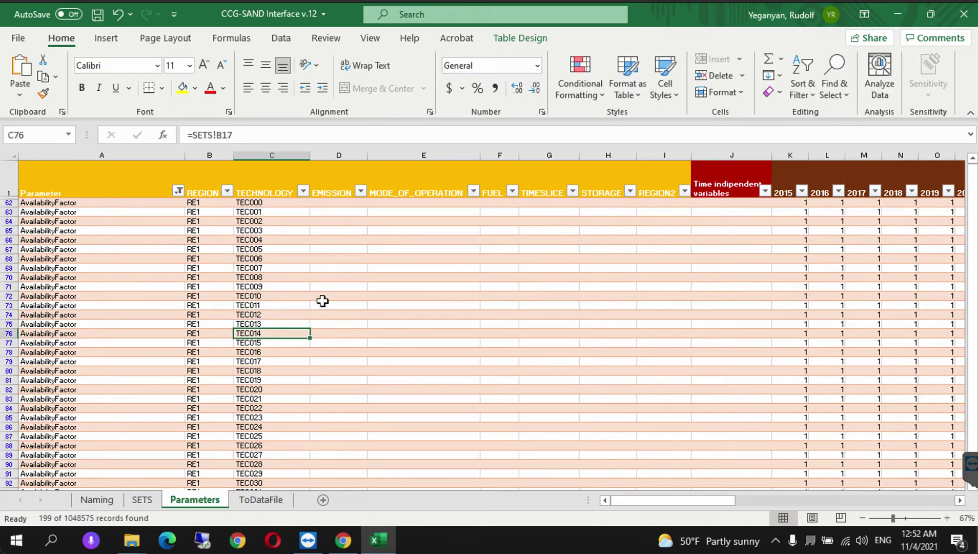
pyautogui.press('Down')
pyautogui.press('Down')
pyautogui.press('Down')
pyautogui.press('Down')
pyautogui.press('Down')
pyautogui.press('Down')
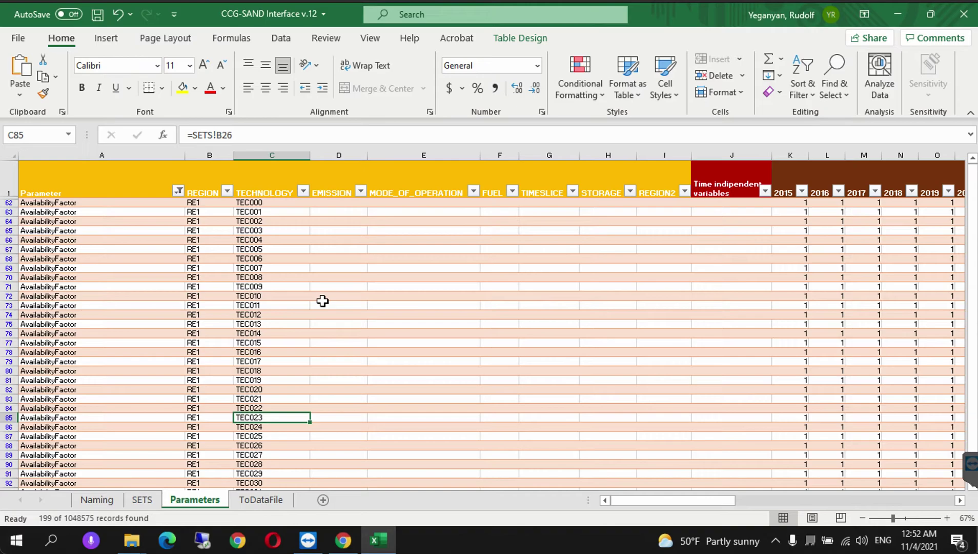
pyautogui.click(178, 191)
pyautogui.click(42, 361)
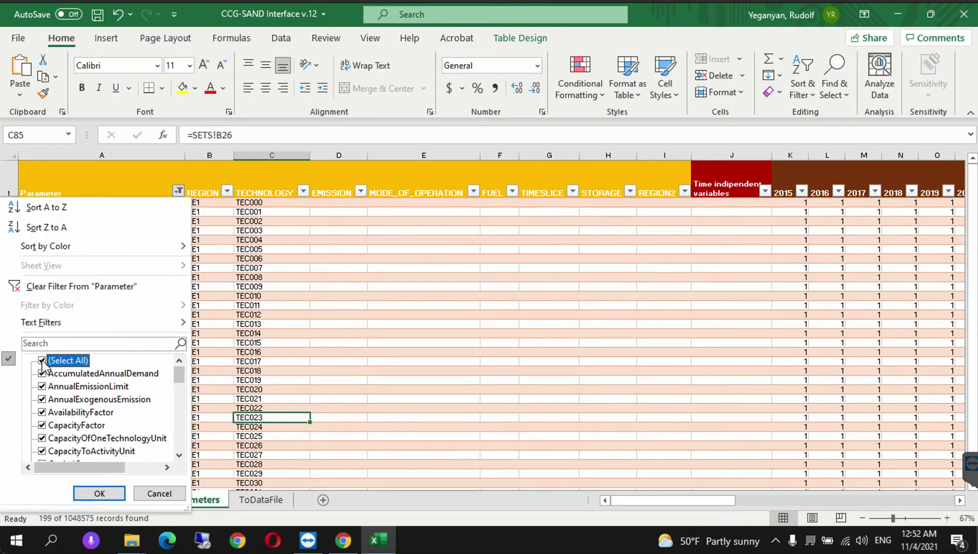
# - Filter the Parameter column to show only the YearSplit rows
pyautogui.click(42, 361)
pyautogui.moveTo(179, 376); pyautogui.dragTo(179, 470)
pyautogui.click(42, 438)
pyautogui.click(100, 493)
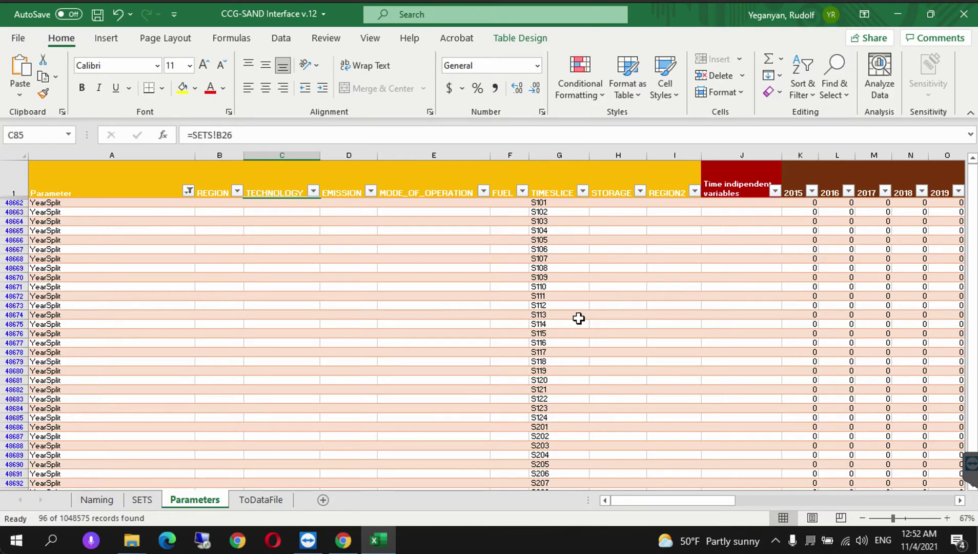
# - Check the 2015 value of the S113 timeslice row, then switch to the ToDataFile sheet
pyautogui.click(642, 315)
pyautogui.press('Right')
pyautogui.press('Right')
pyautogui.press('Right')
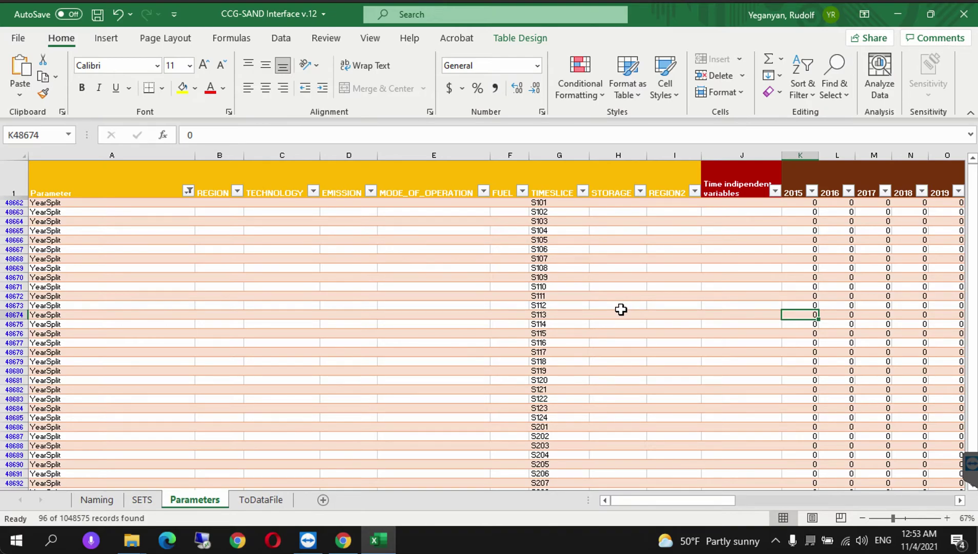
pyautogui.click(260, 499)
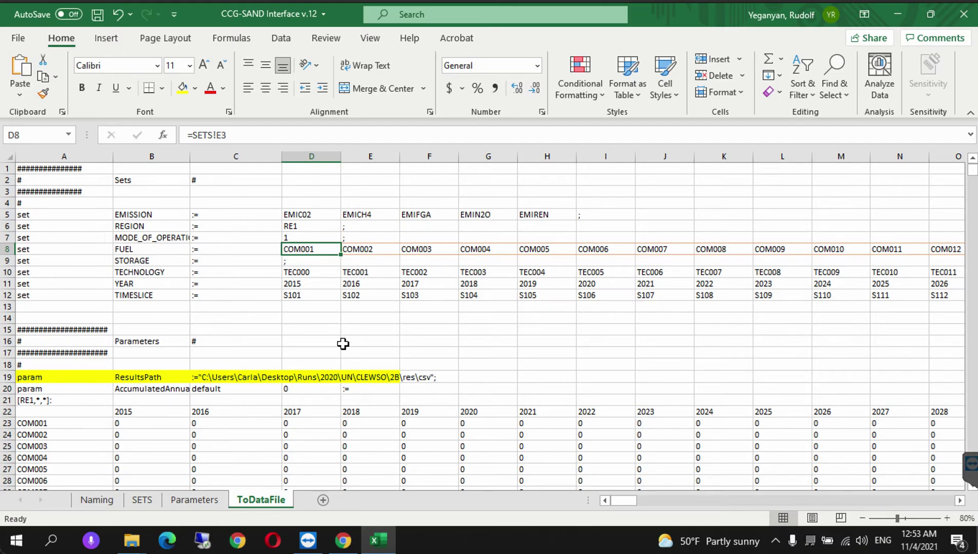
# - Go back to the Parameters sheet, then bring the Hands-on Exercise 2 PDF to the front
pyautogui.click(185, 502)
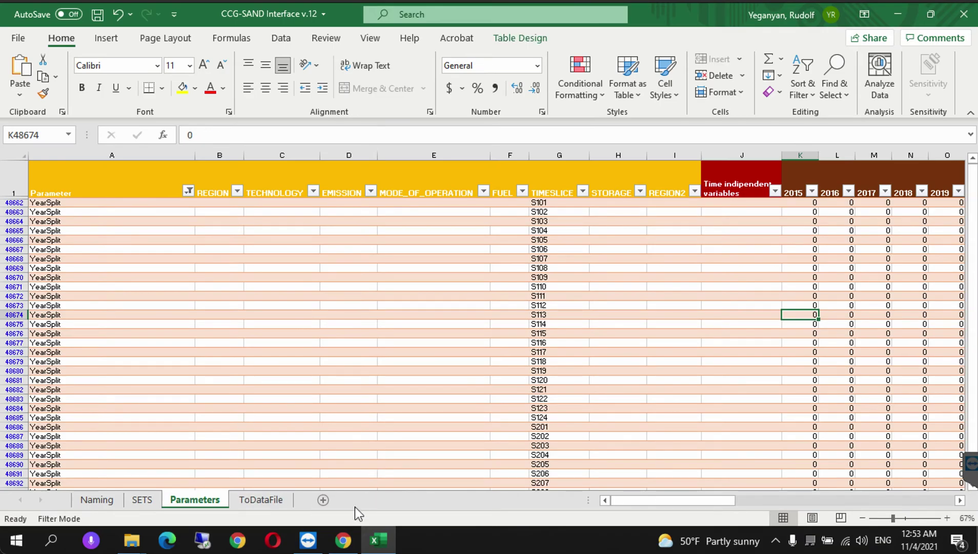
pyautogui.click(343, 543)
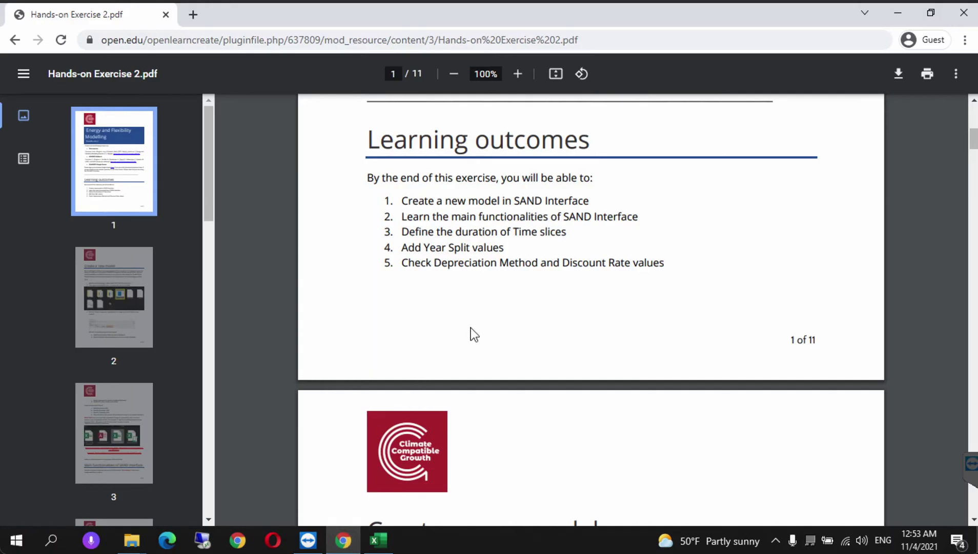
# - Scroll the PDF to the Year Split pages (0.0104 per timeslice) and right-click the Data Preparation Spreadsheet link
pyautogui.scroll(-1, 579, 380)
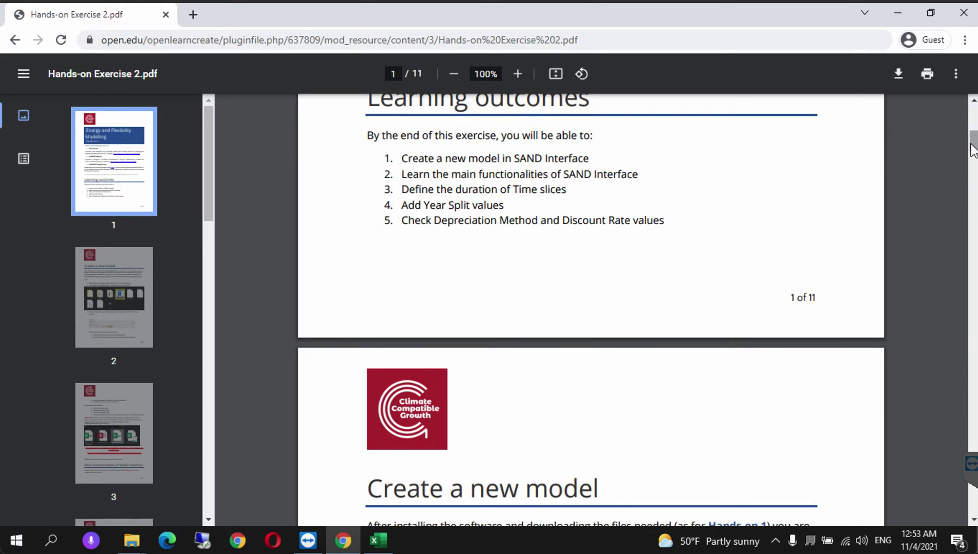
pyautogui.scroll(-5, 971, 154)
pyautogui.scroll(-8, 971, 176)
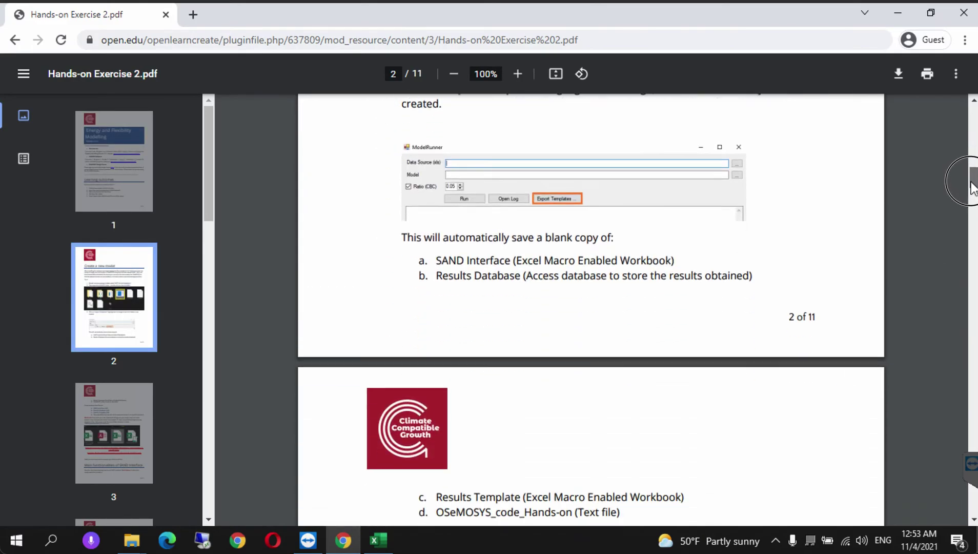
pyautogui.moveTo(972, 187); pyautogui.dragTo(957, 355)
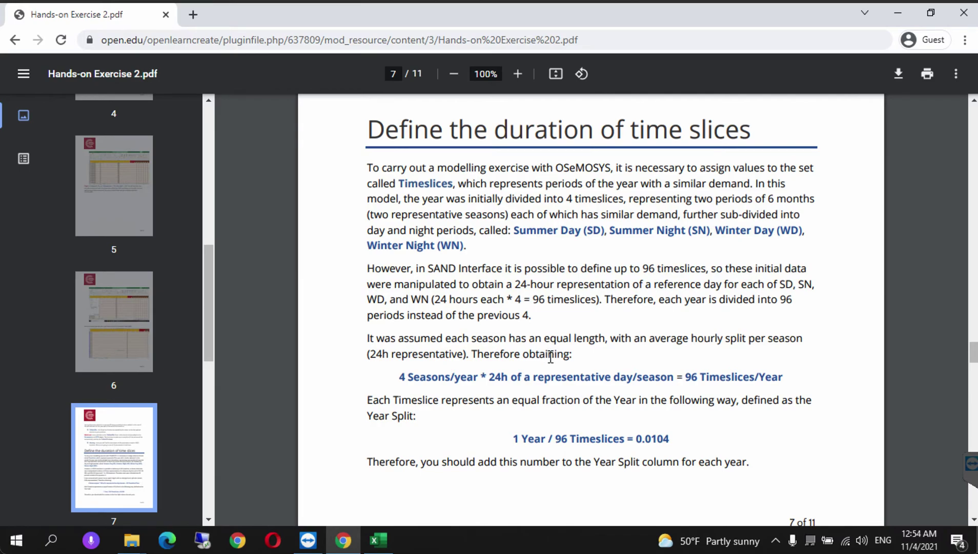
pyautogui.click(974, 361)
pyautogui.moveTo(973, 361); pyautogui.dragTo(968, 388)
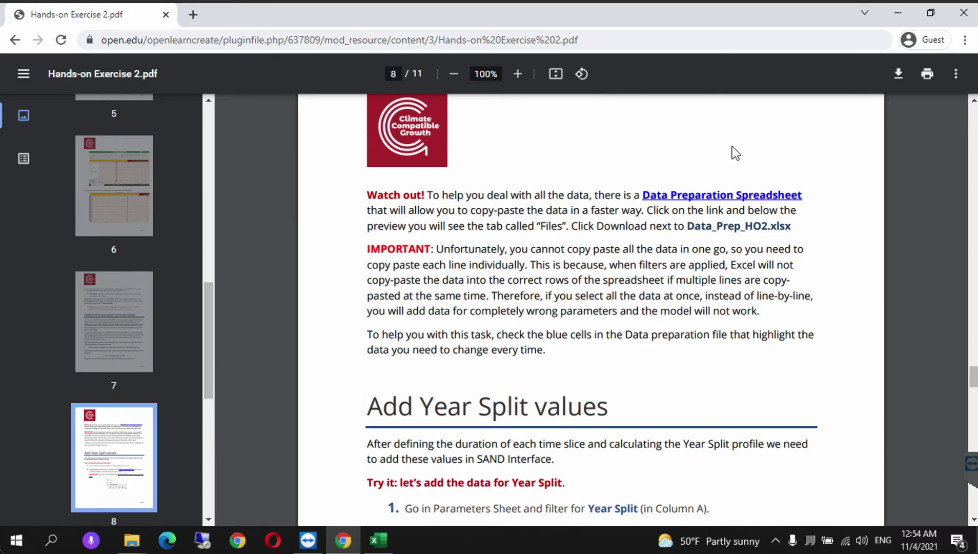
pyautogui.rightClick(680, 193)
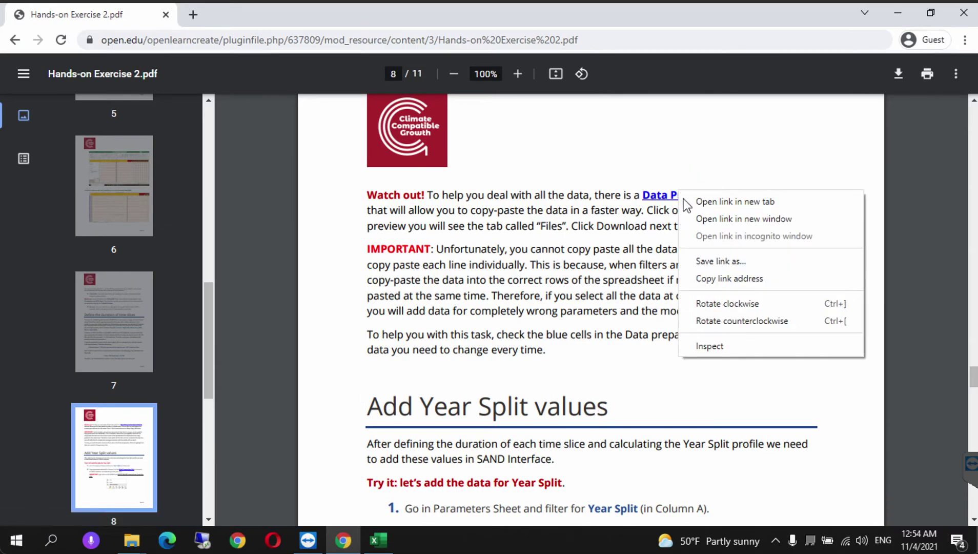
# - Open the spreadsheet link's Zenodo record in a new tab and download Data_prep_HO2.xlsx
pyautogui.click(714, 203)
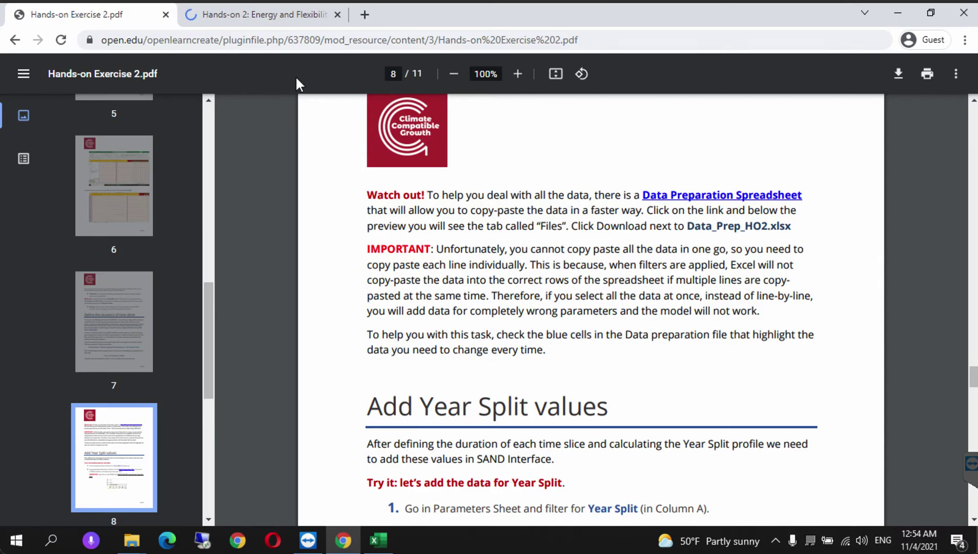
pyautogui.click(234, 12)
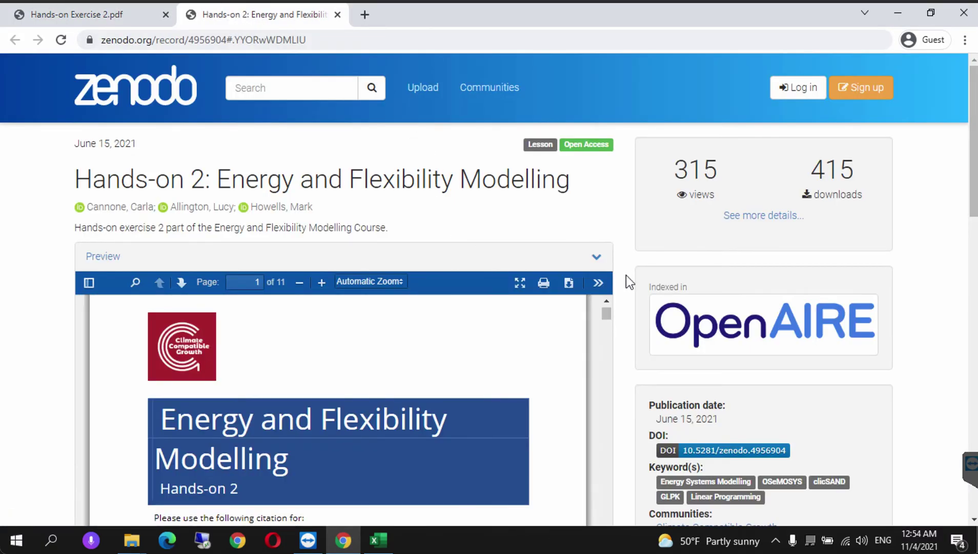
pyautogui.scroll(-1, 628, 284)
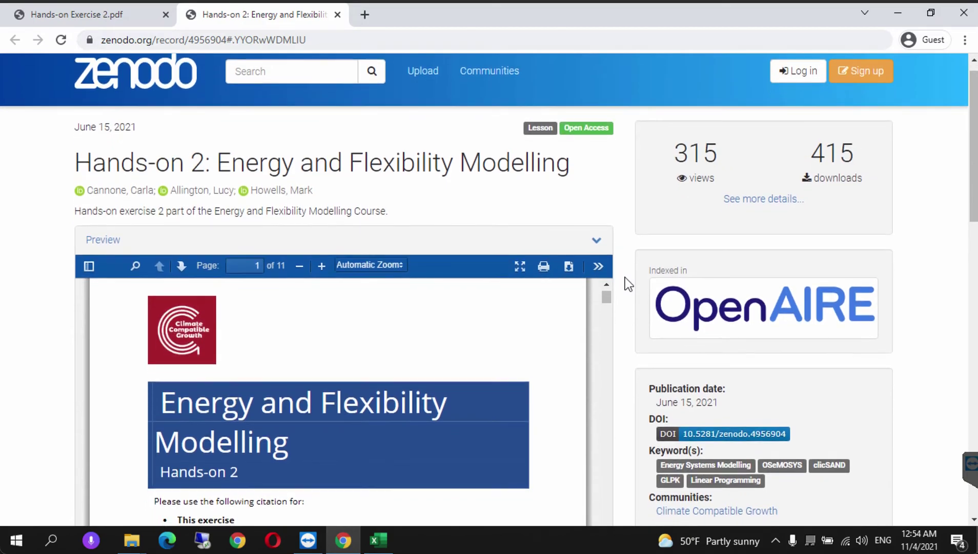
pyautogui.click(973, 165)
pyautogui.moveTo(973, 171); pyautogui.dragTo(974, 255)
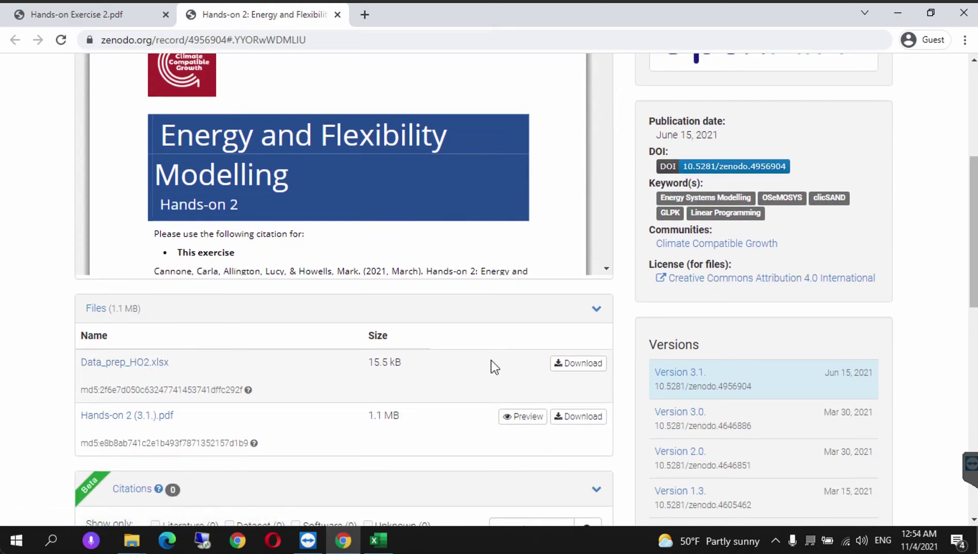
pyautogui.click(579, 363)
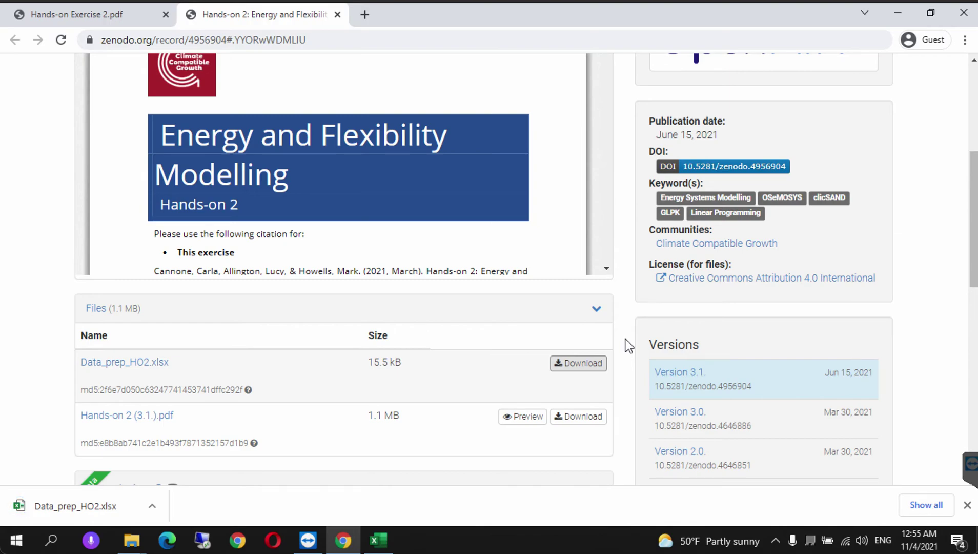
# - Open Data_prep_HO2.xlsx with editing enabled and copy its 96 Year Split values in C2:C97
pyautogui.click(88, 506)
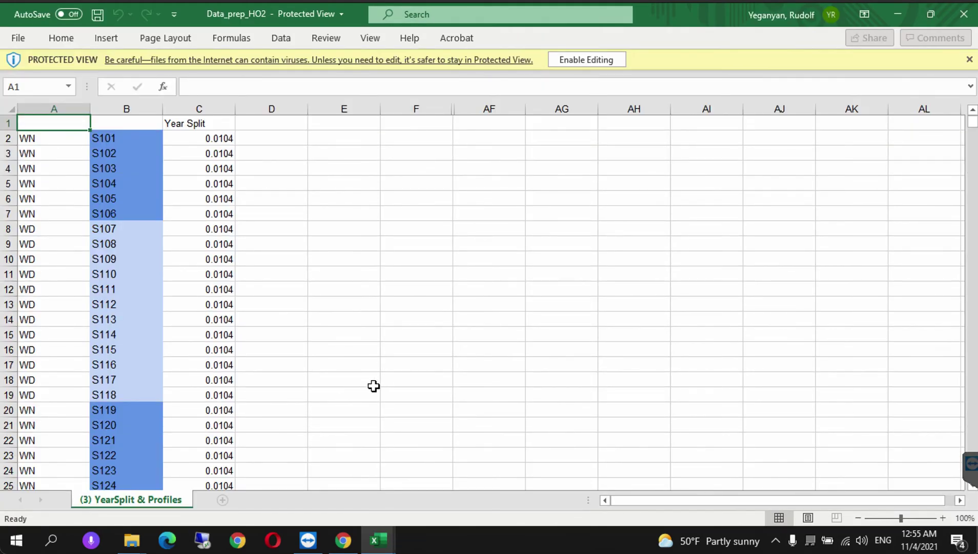
pyautogui.click(582, 61)
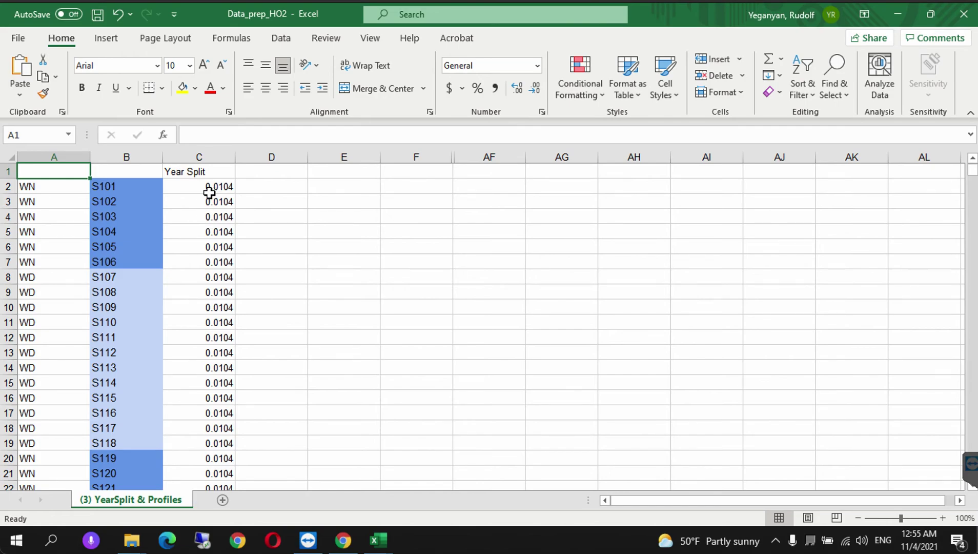
pyautogui.click(188, 187)
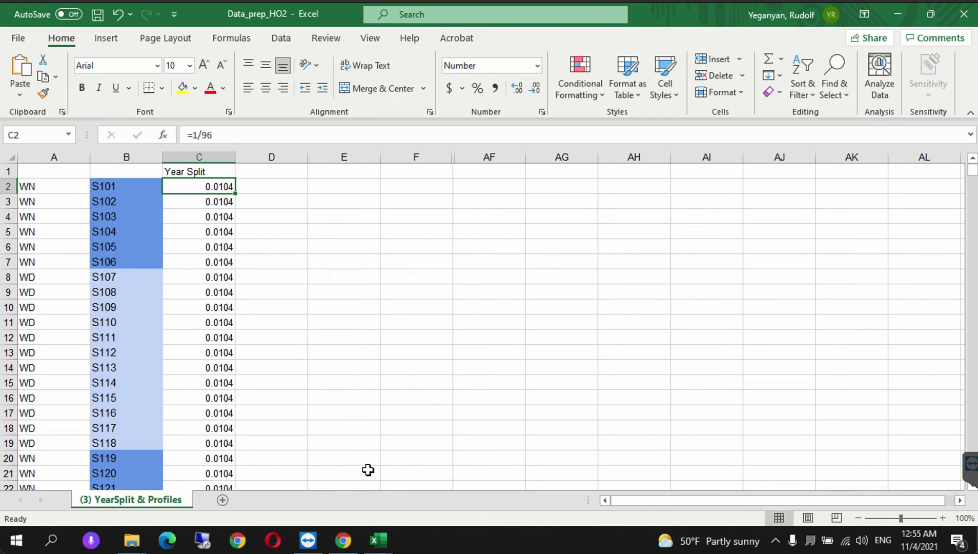
pyautogui.moveTo(378, 541)
pyautogui.moveTo(203, 185); pyautogui.dragTo(208, 454)
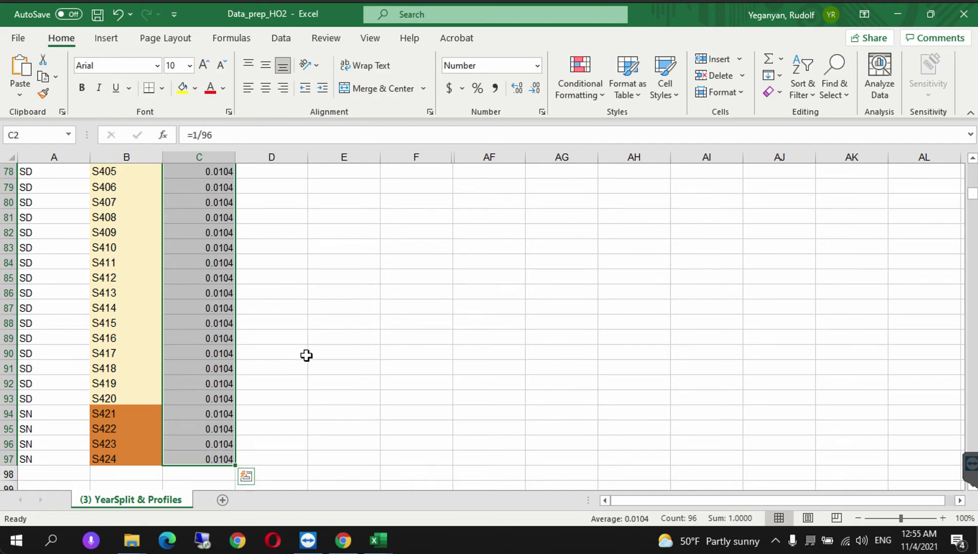
pyautogui.rightClick(213, 351)
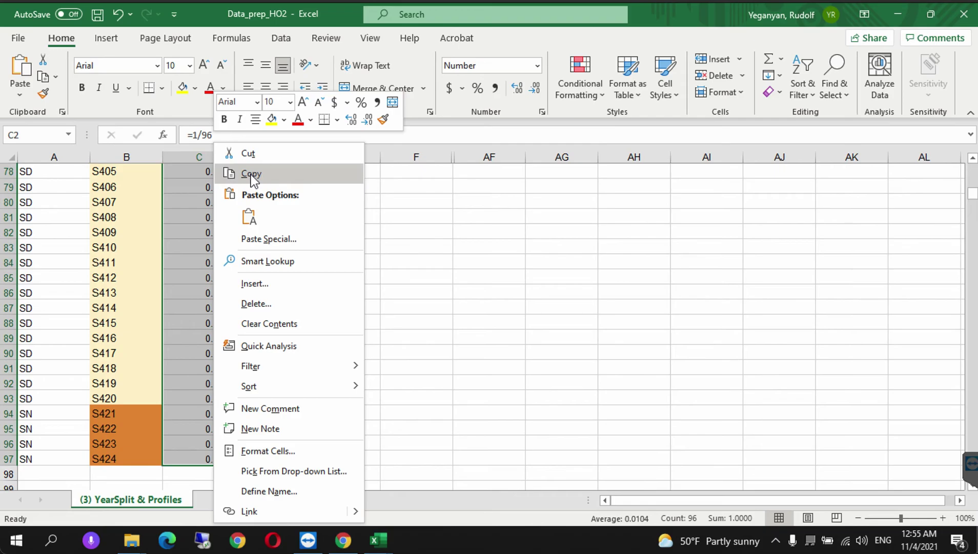
pyautogui.click(250, 173)
pyautogui.scroll(20, 251, 173)
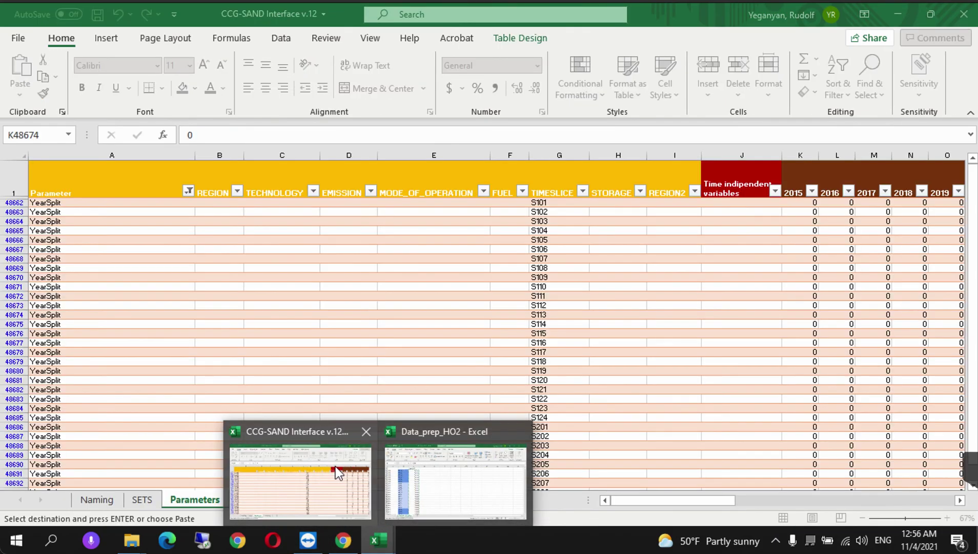
# - Paste the copied 0.0104 values as plain values into K48662, the first YearSplit row's 2015 cell
pyautogui.click(336, 466)
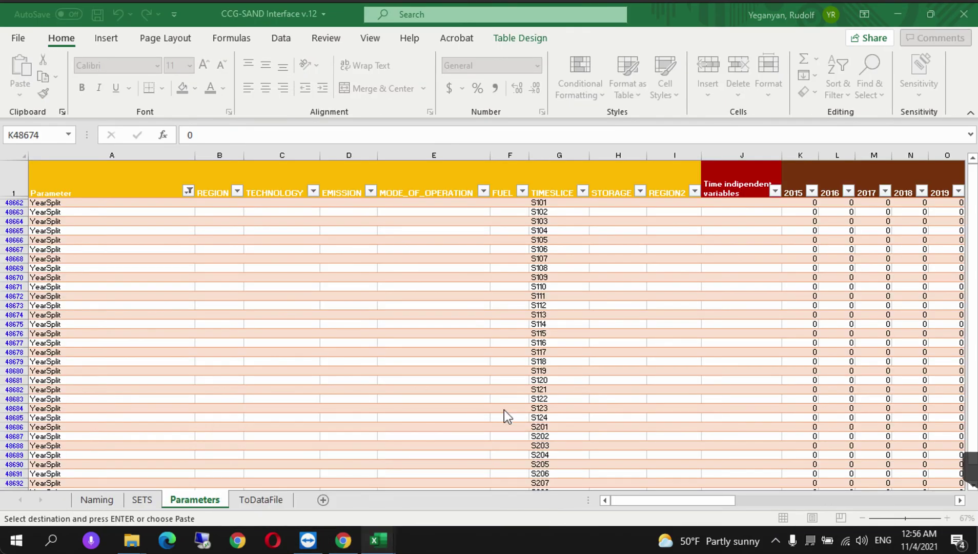
pyautogui.click(795, 204)
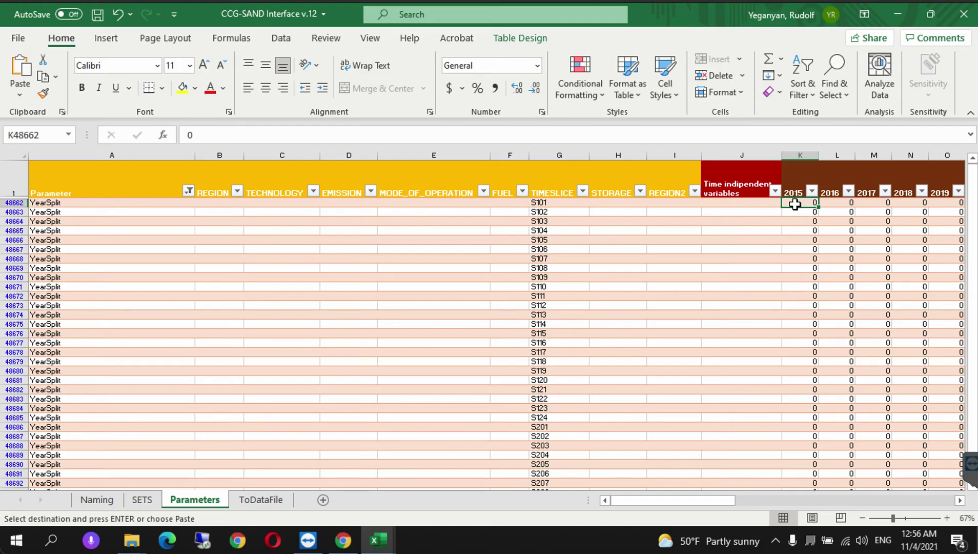
pyautogui.rightClick(795, 205)
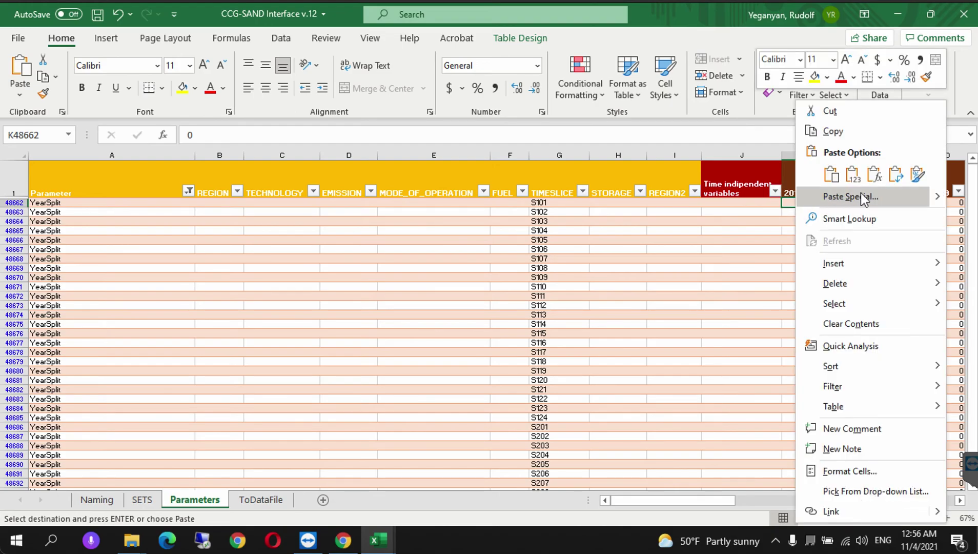
pyautogui.click(852, 175)
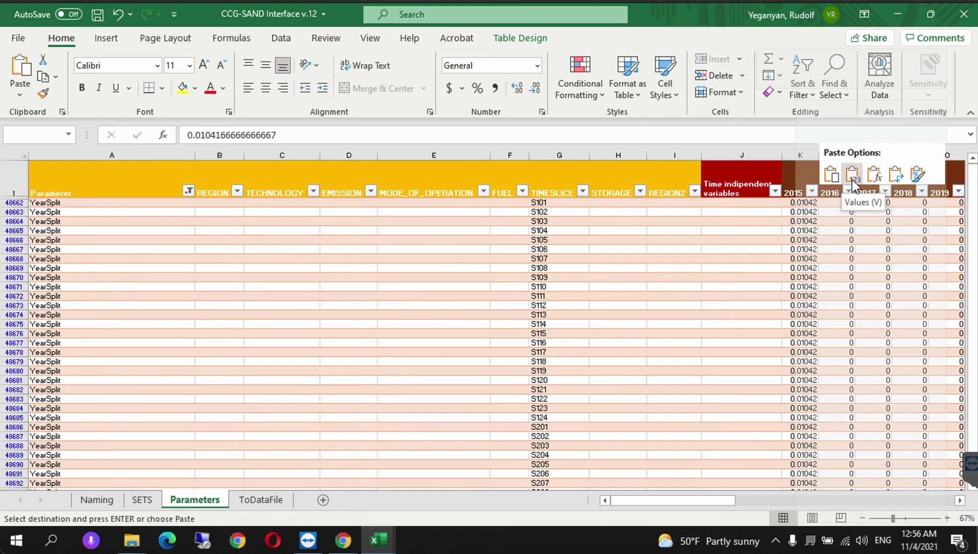
pyautogui.click(831, 176)
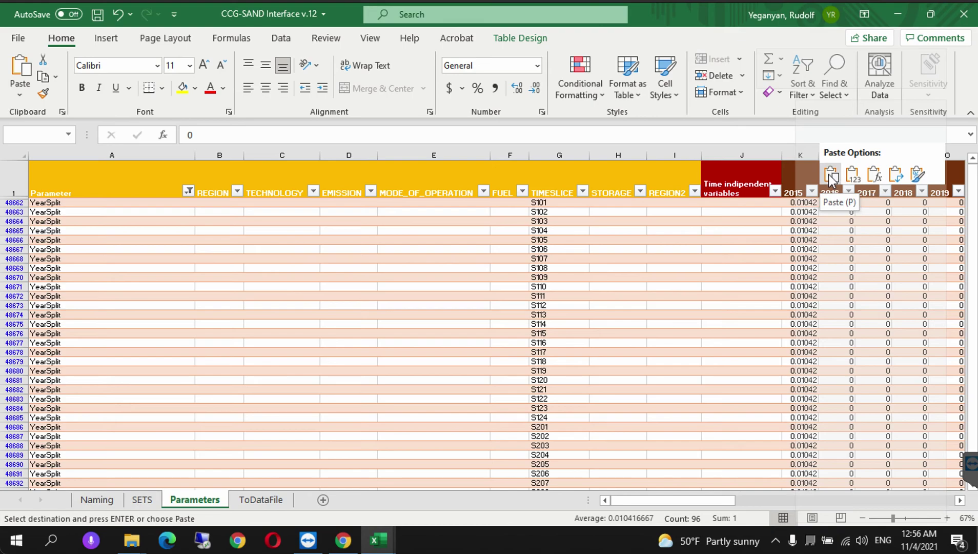
pyautogui.click(856, 176)
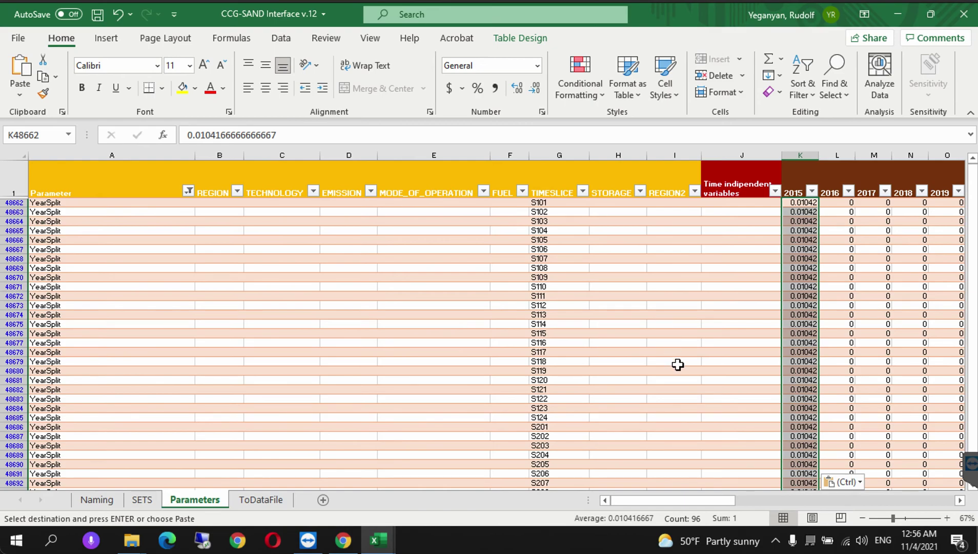
pyautogui.click(797, 204)
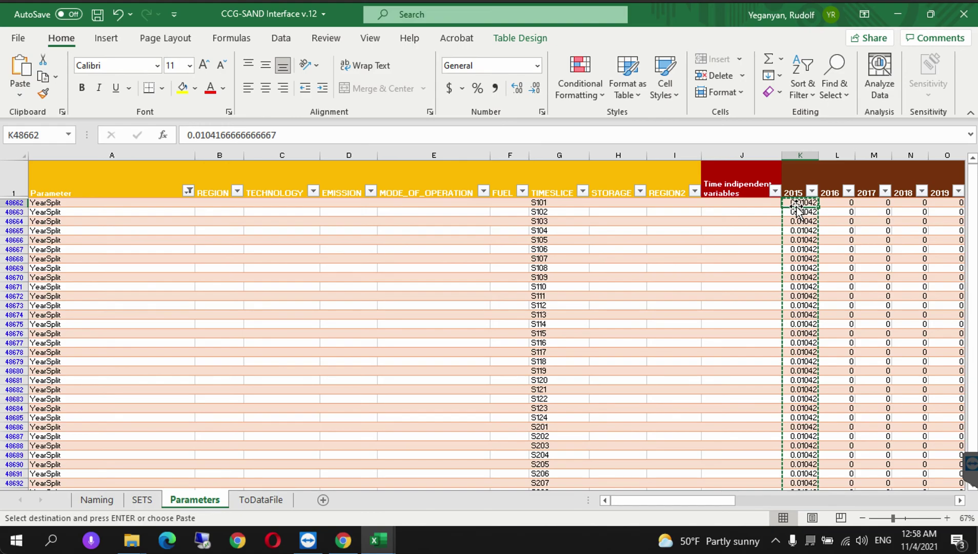
# - Copy the 96 YearSplit 2015 values across every year column through 2070, then save the workbook
pyautogui.hotkey('ctrl', 'shift', 'Down')
pyautogui.hotkey('ctrl', 'v')
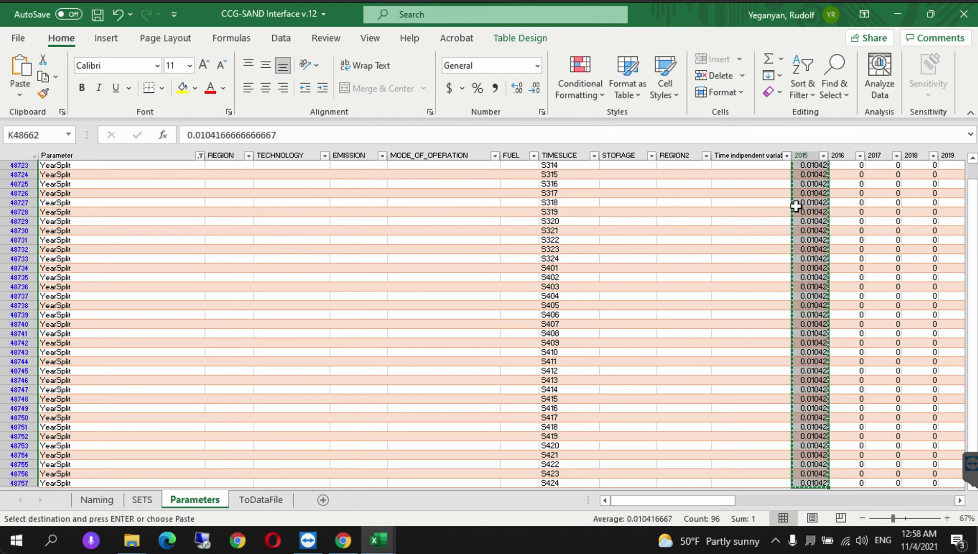
pyautogui.hotkey('ctrl', 'shift', 'Right')
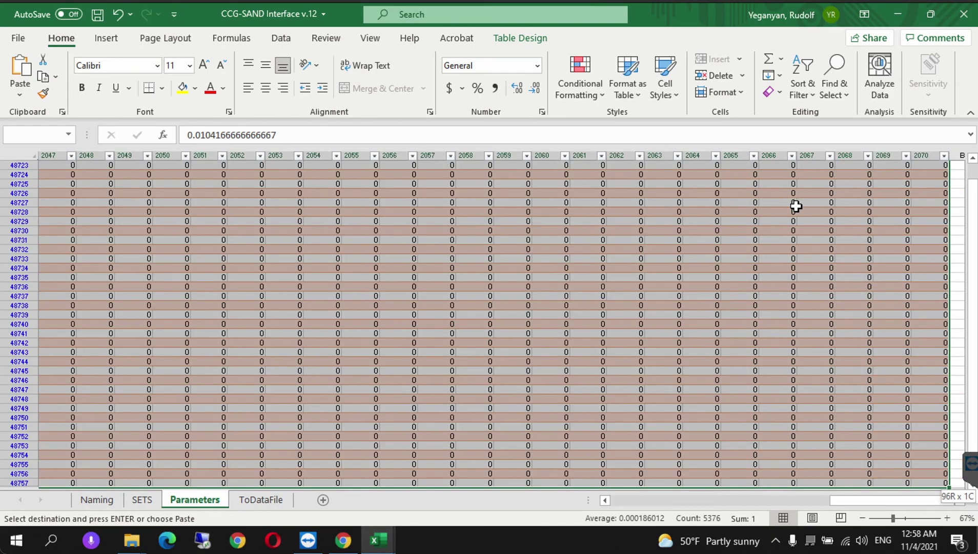
pyautogui.hotkey('ctrl', 'v')
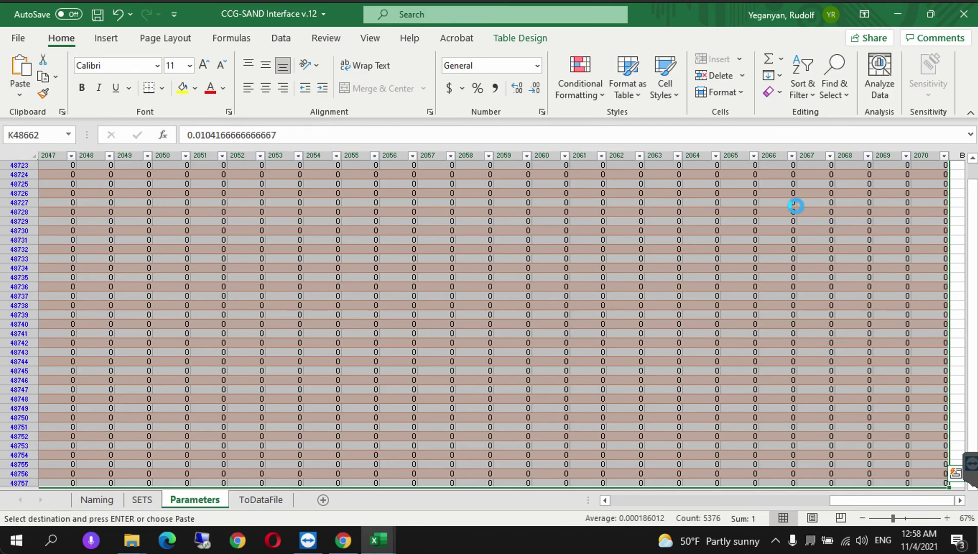
pyautogui.hotkey('ctrl', 'BackSpace')
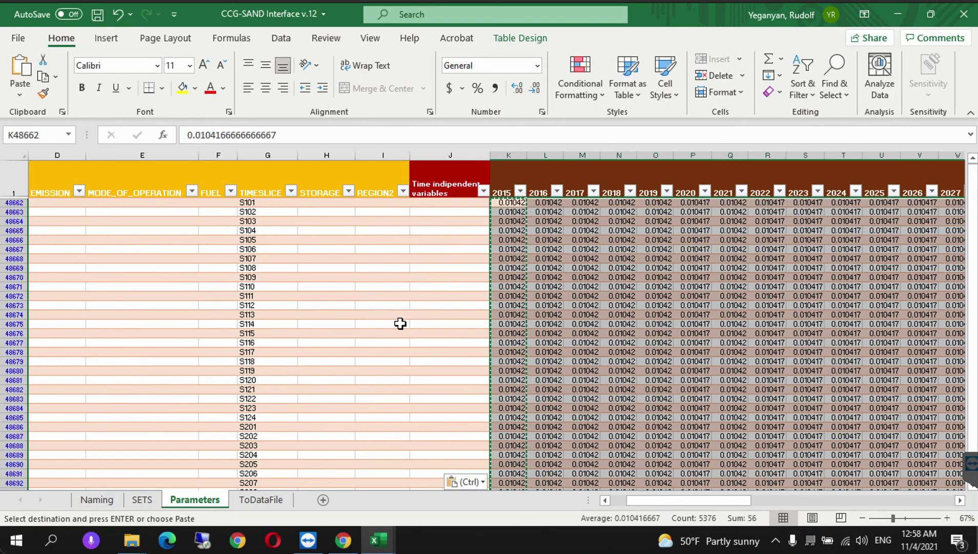
pyautogui.click(412, 296)
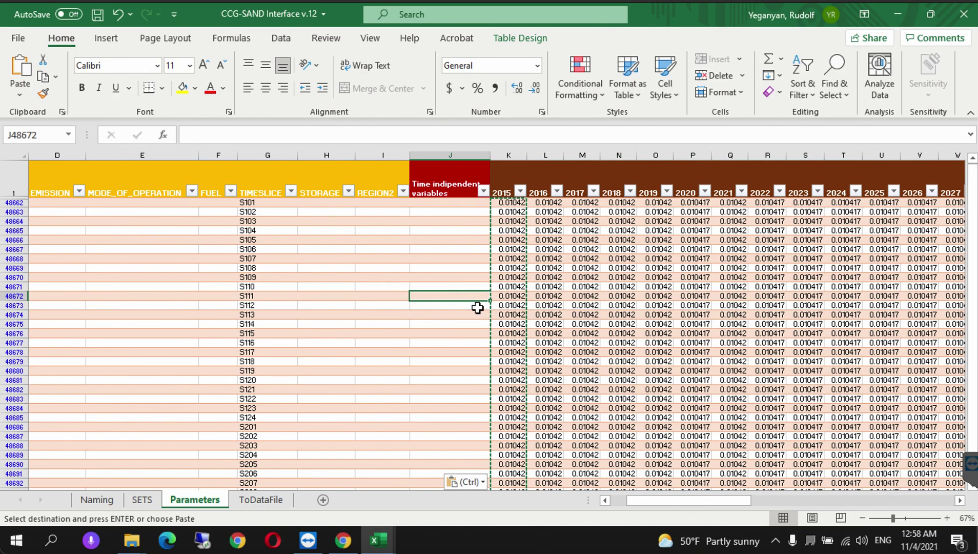
pyautogui.hotkey('ctrl', 's')
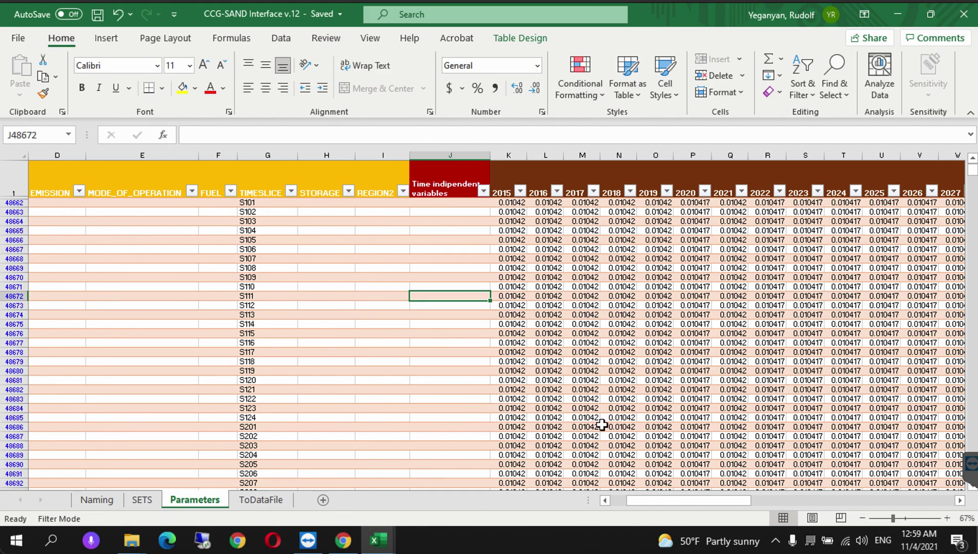
# - Filter Parameter to DepreciationMethod and DiscountRate, and check their RE1 values of 1 and 0.1
pyautogui.moveTo(650, 507); pyautogui.dragTo(615, 505)
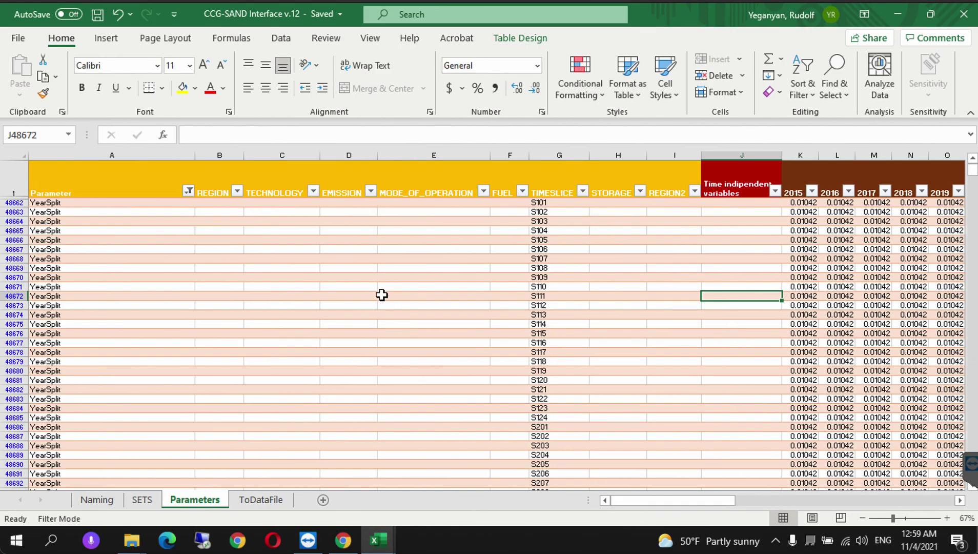
pyautogui.click(188, 192)
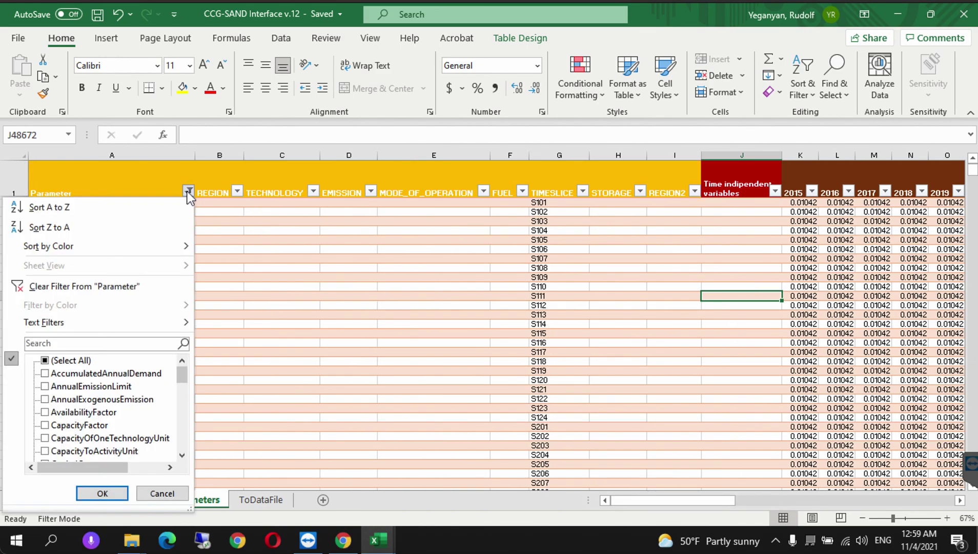
pyautogui.click(45, 360)
pyautogui.click(45, 360)
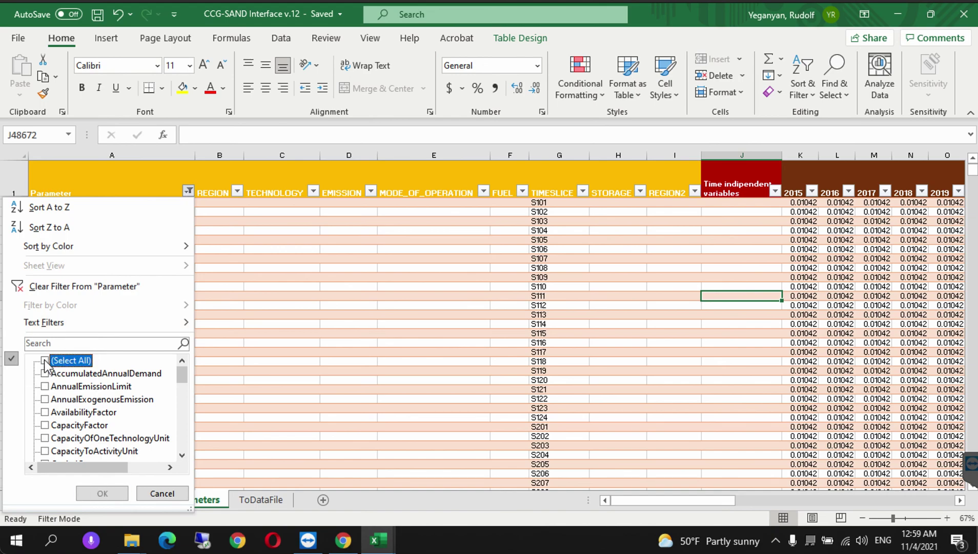
pyautogui.click(182, 455)
pyautogui.click(182, 455)
pyautogui.click(182, 455)
pyautogui.click(183, 455)
pyautogui.click(45, 425)
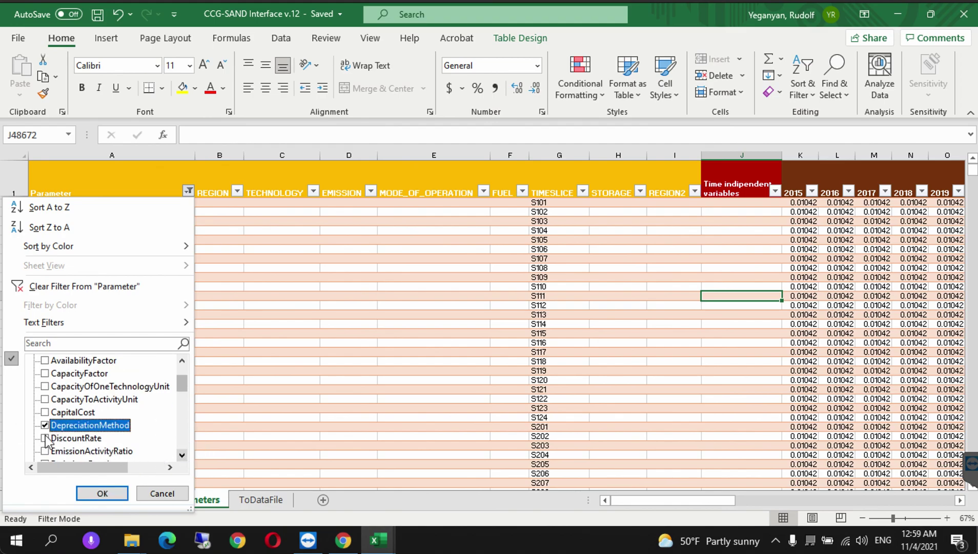
pyautogui.click(45, 438)
pyautogui.click(102, 493)
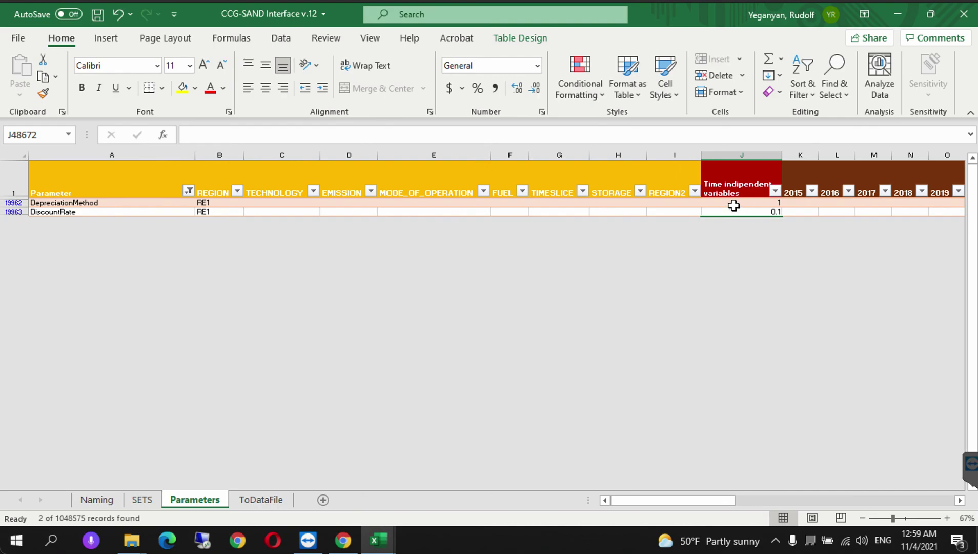
pyautogui.click(735, 205)
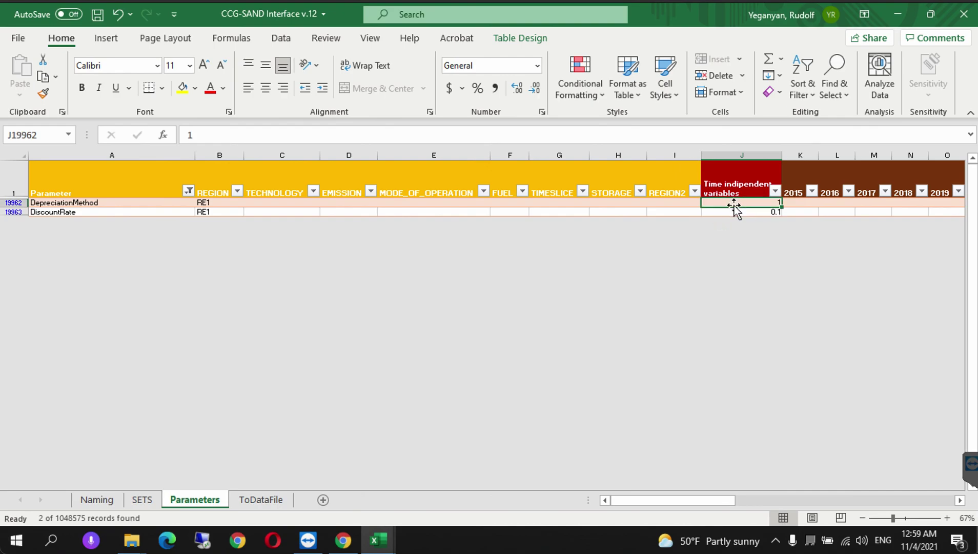
pyautogui.click(733, 212)
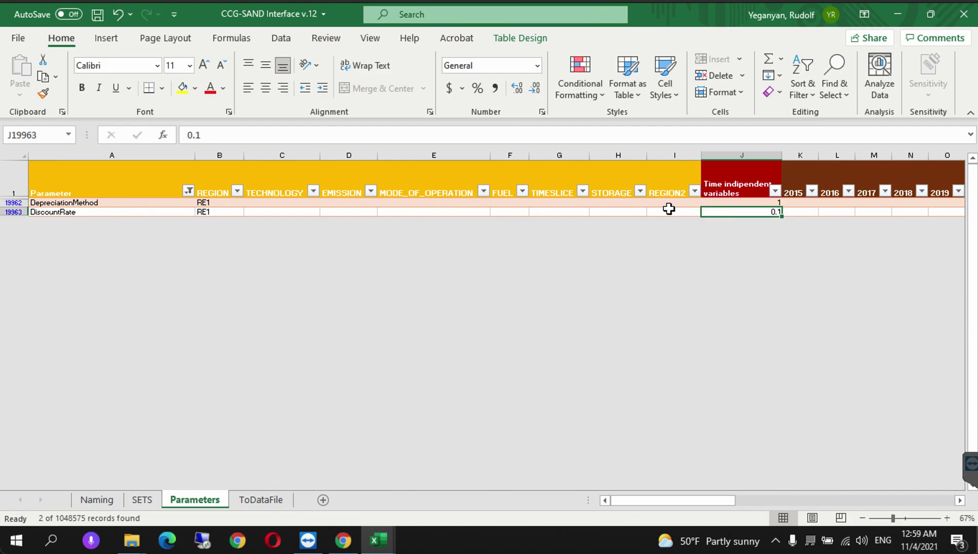